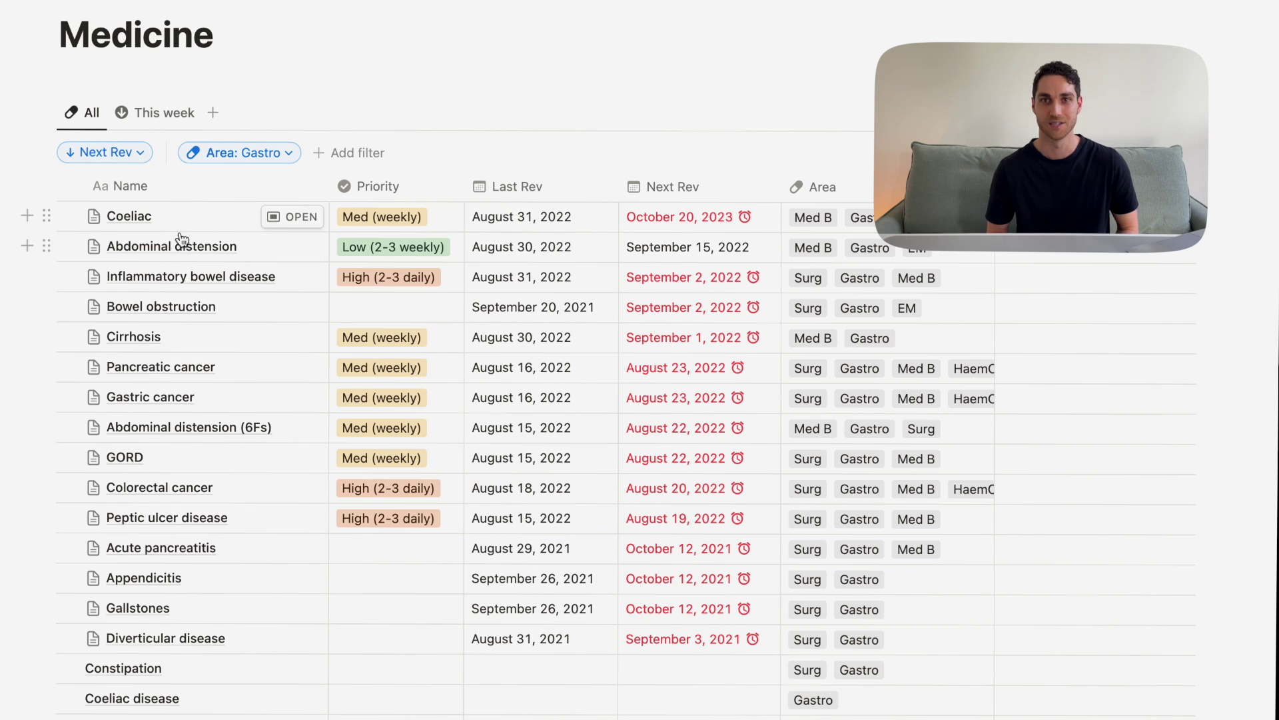
Remove the Gastro value from the Area filter so that conditions from all areas are listed.
left_click(240, 153)
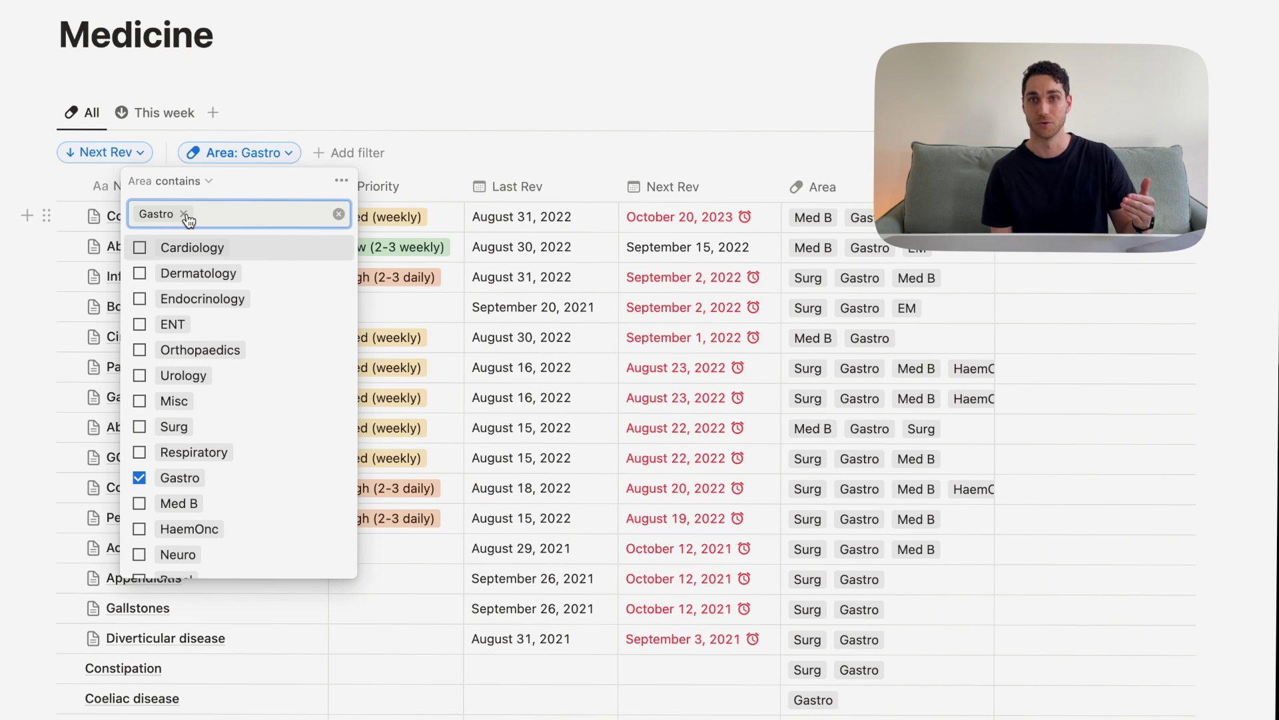
left_click(183, 214)
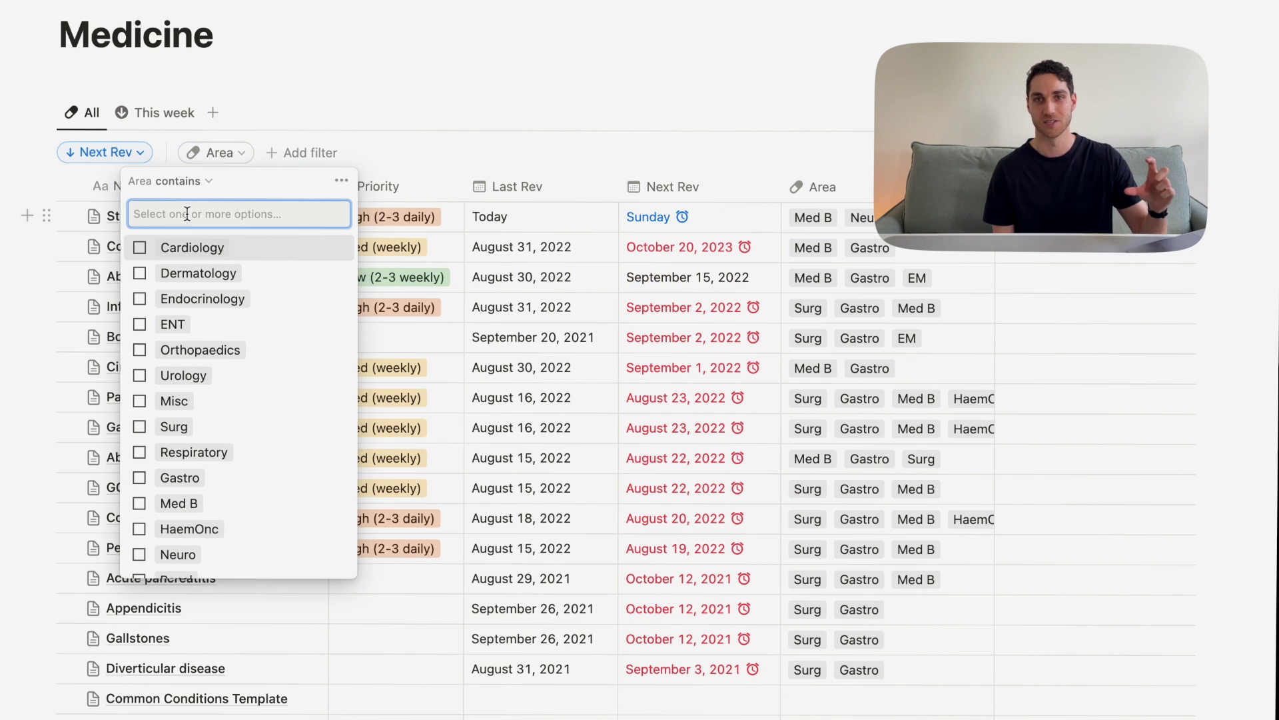
left_click(431, 84)
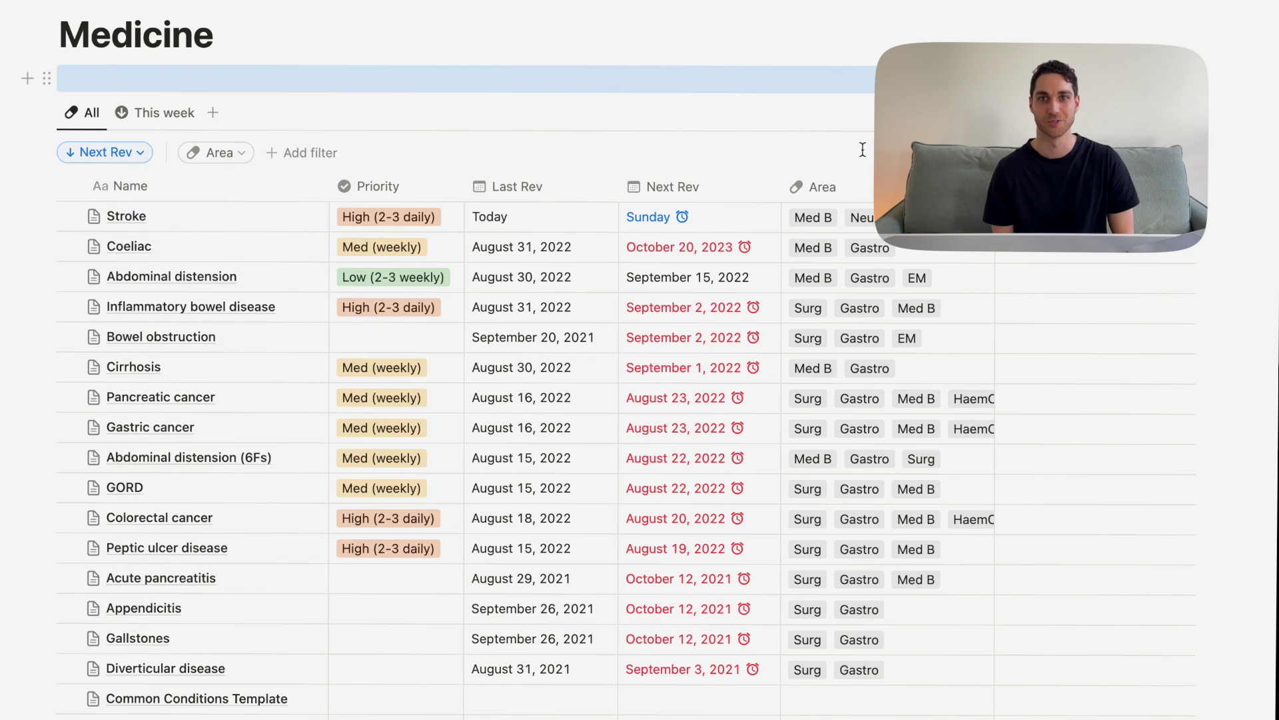
scroll(666, 220, "up", 2)
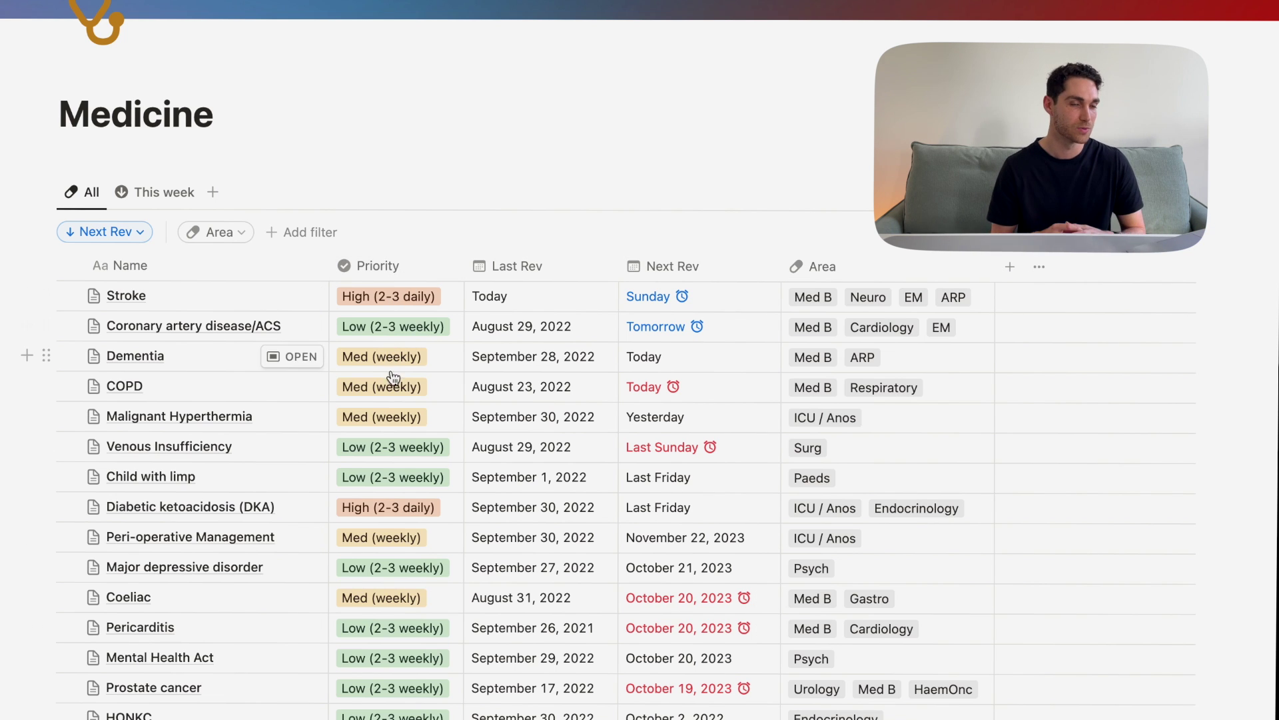
View the available priority options for Malignant Hyperthermia without changing its value, and look down the conditions list.
left_click(395, 418)
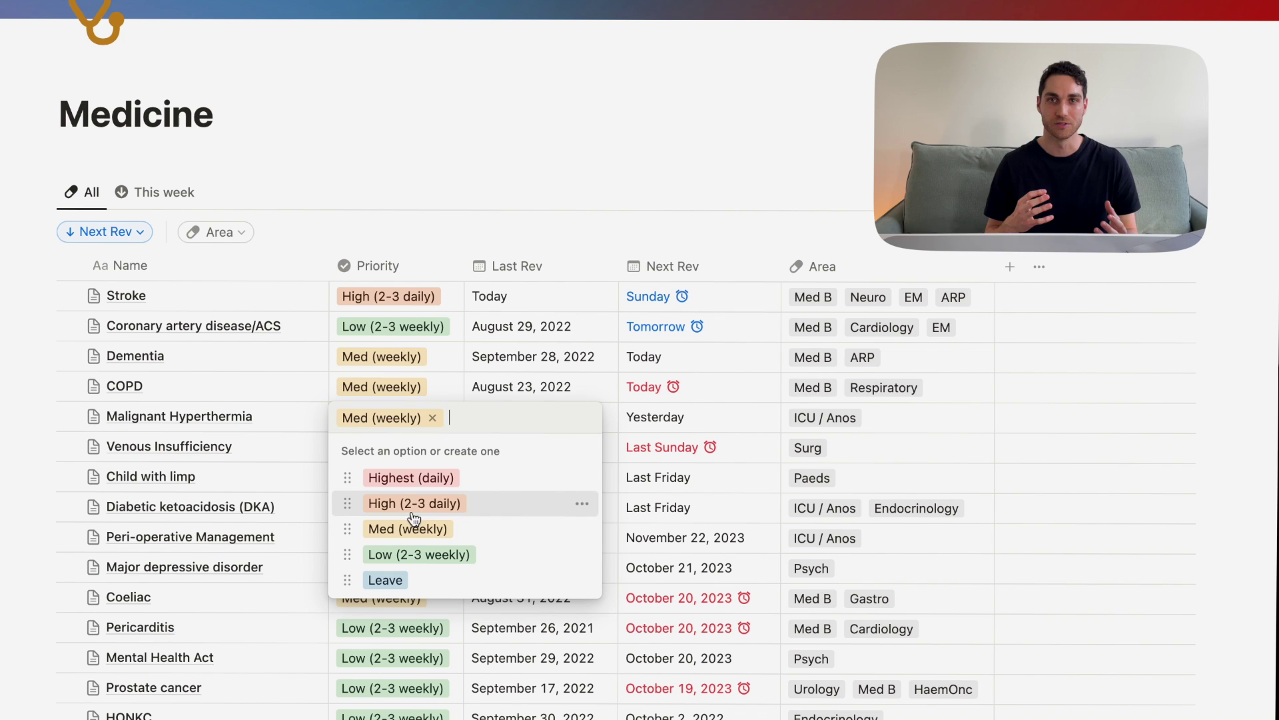
key("Escape")
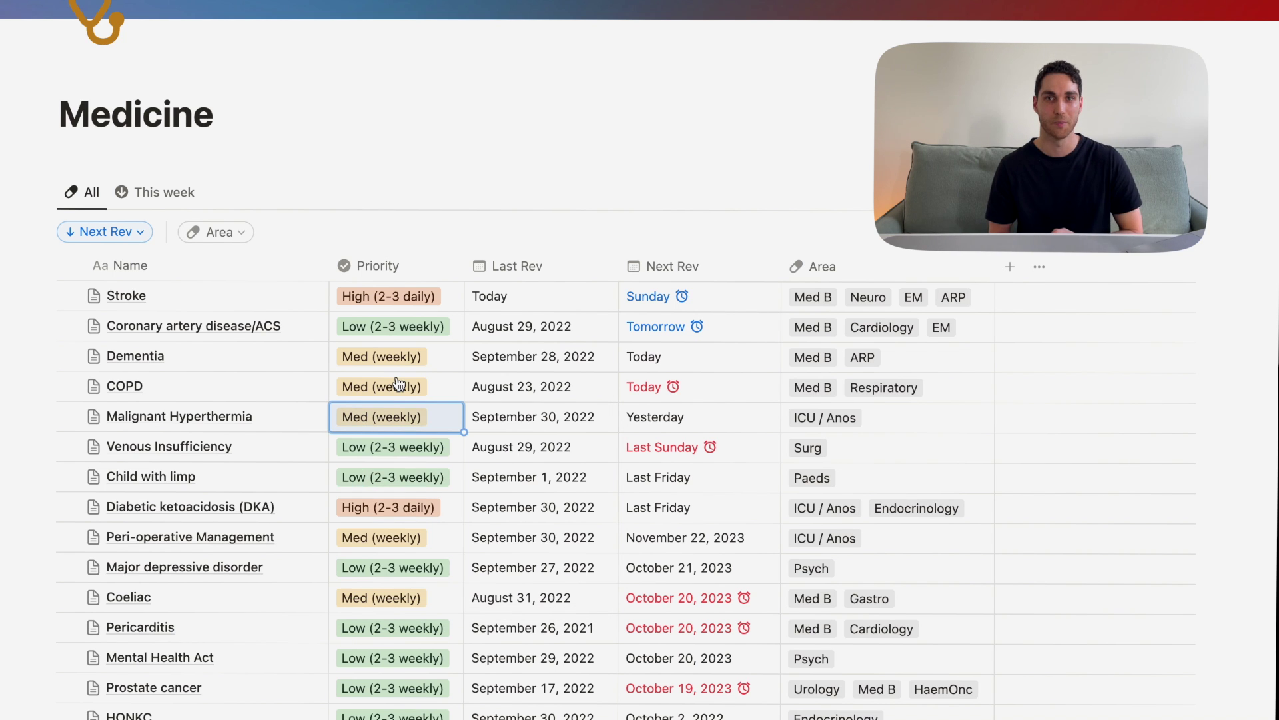
scroll(393, 360, "down", 3)
scroll(391, 349, "down", 2)
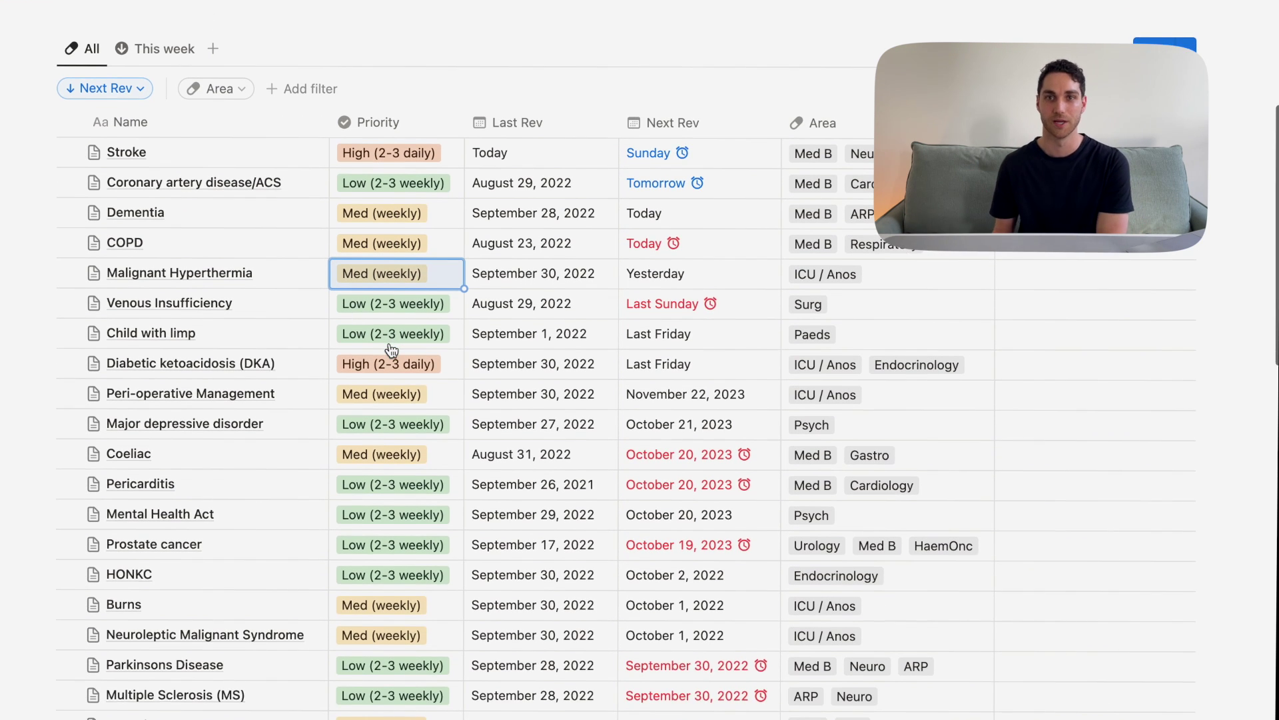
Open the Venous Insufficiency page and look through its notes.
left_click(285, 288)
left_click(285, 288)
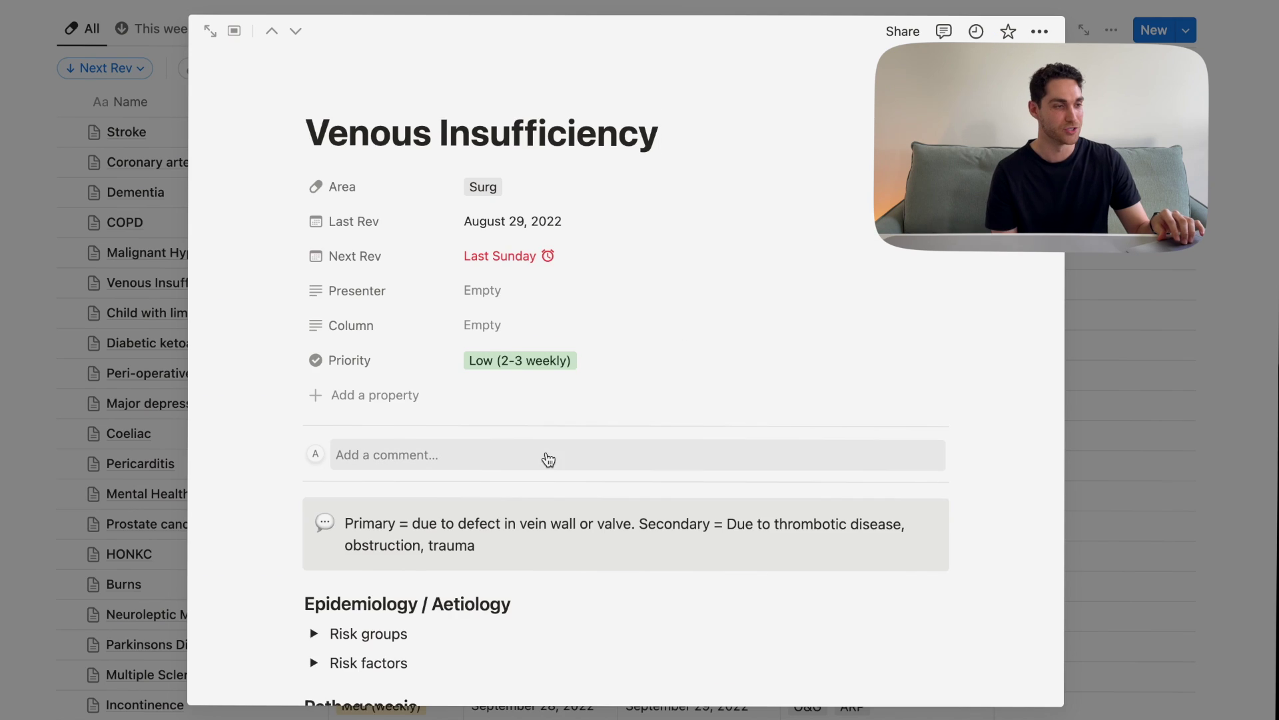
scroll(543, 456, "down", 8)
scroll(547, 453, "down", 5)
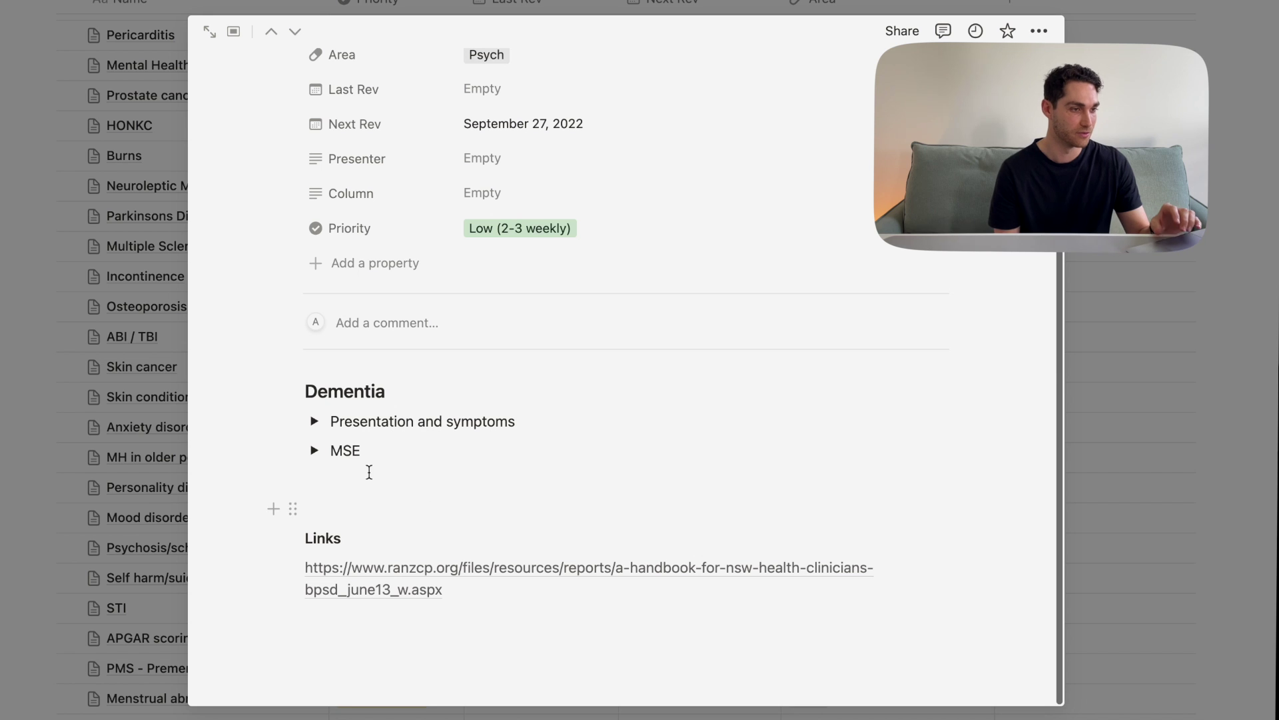
Check the MSE and Presentation and symptoms toggles in the Dementia notes, collapse them, and close the page.
left_click(314, 450)
left_click(314, 450)
left_click(314, 421)
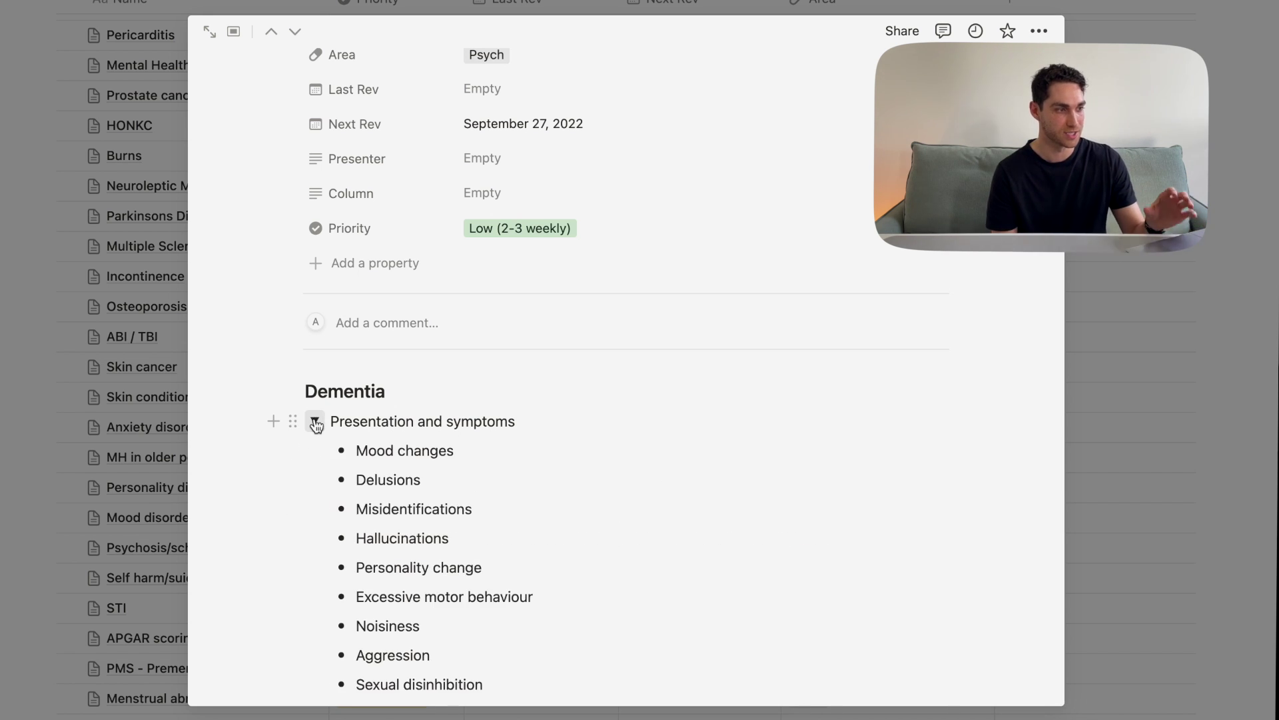
left_click(316, 421)
left_click(94, 393)
Open the Neuroleptic Malignant Syndrome page, look through its notes down to the Management section, and close it.
scroll(324, 317, "up", 1)
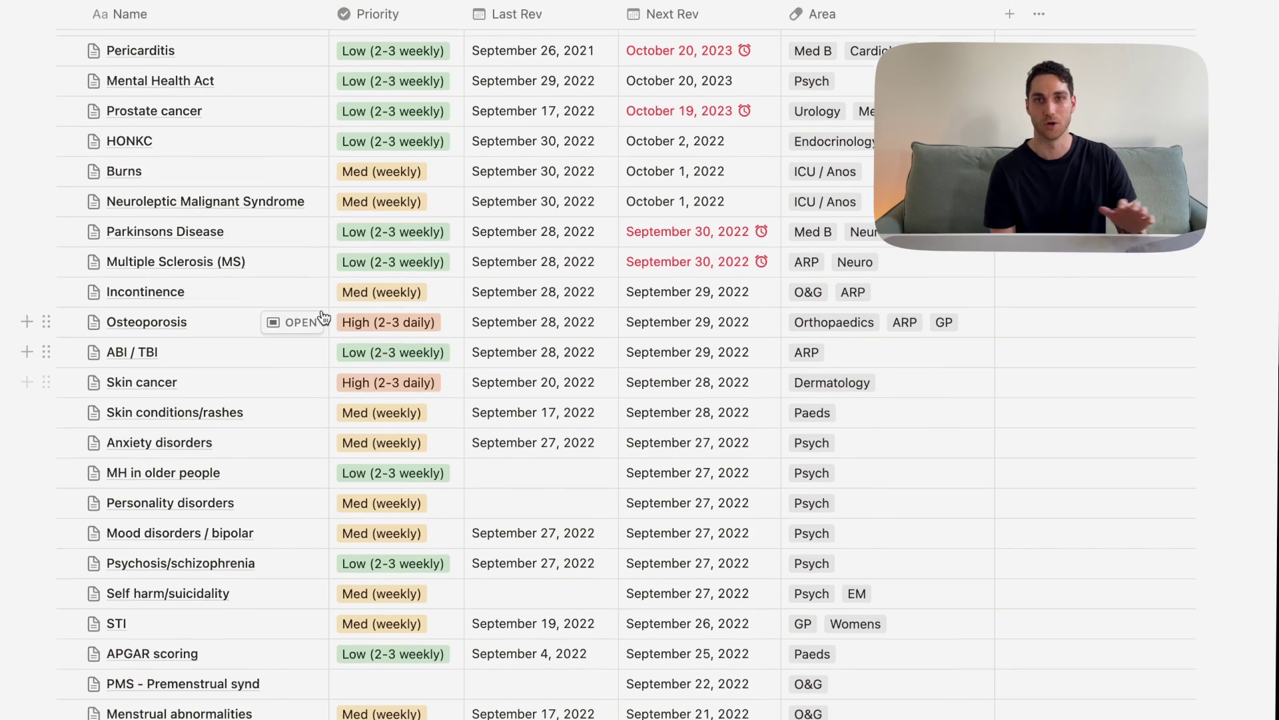
scroll(325, 317, "up", 5)
left_click(308, 342)
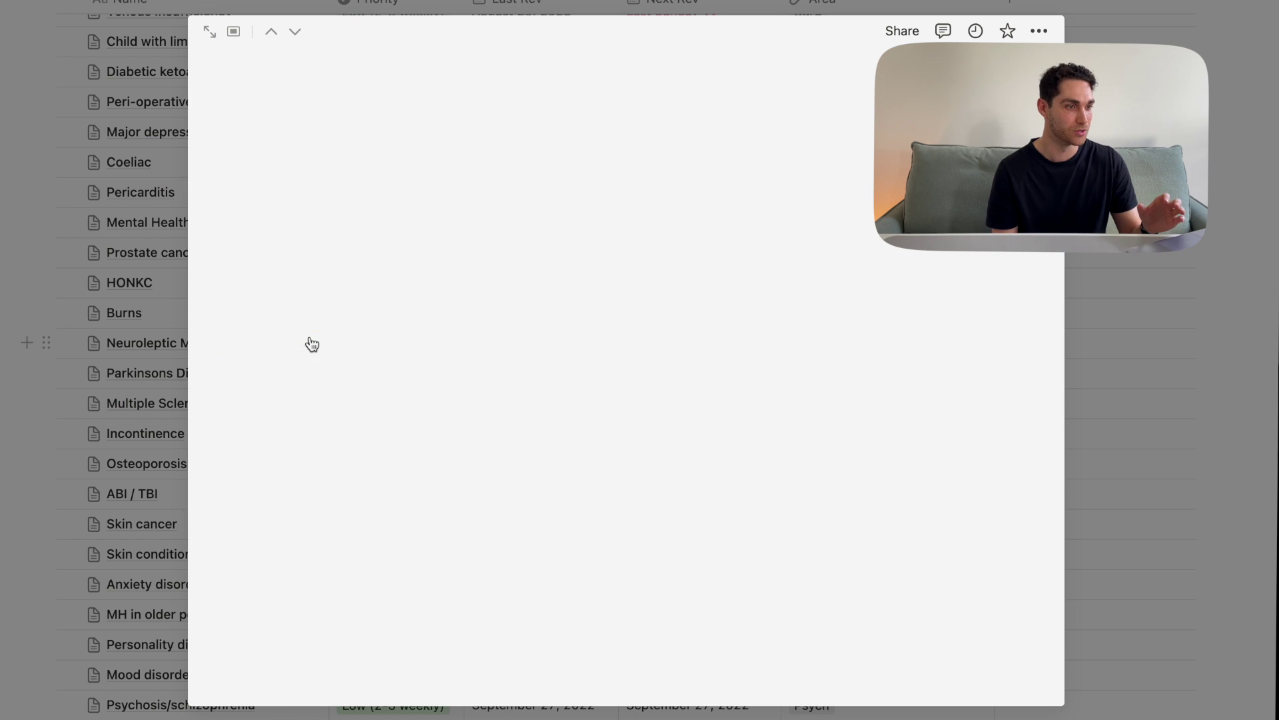
scroll(506, 413, "down", 5)
scroll(507, 410, "down", 2)
left_click(351, 513)
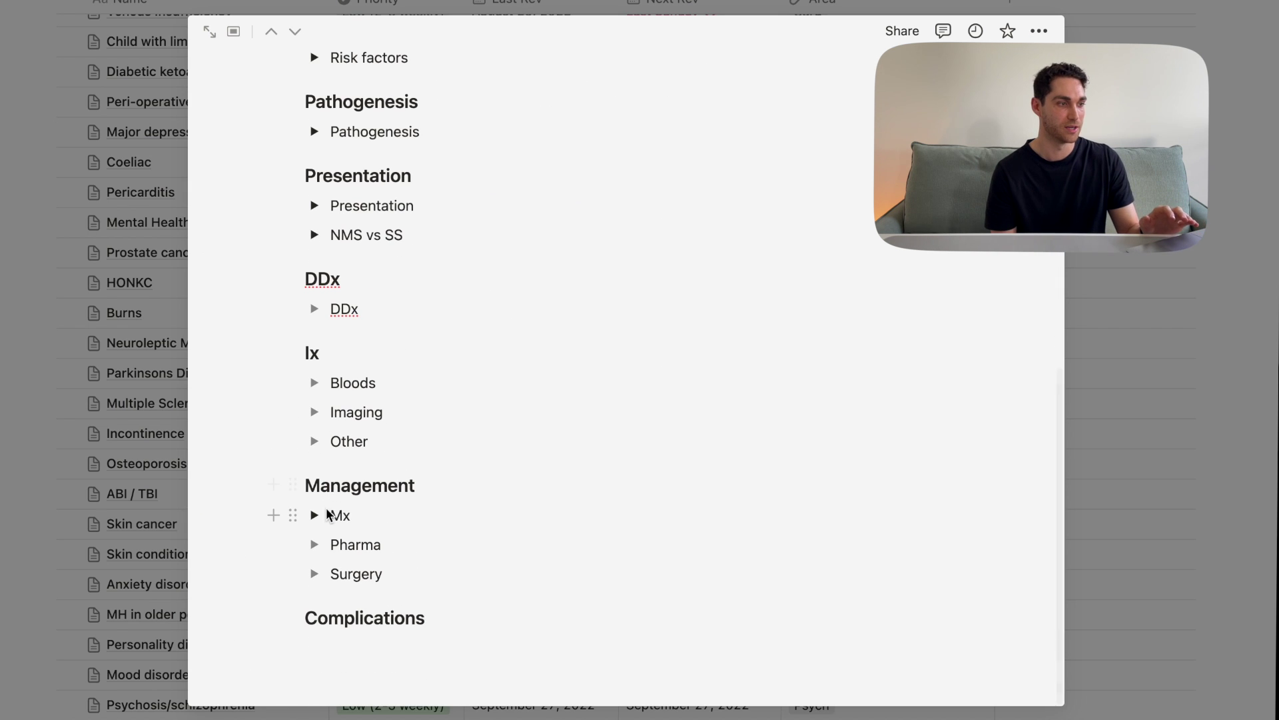
key("Escape")
key("Escape")
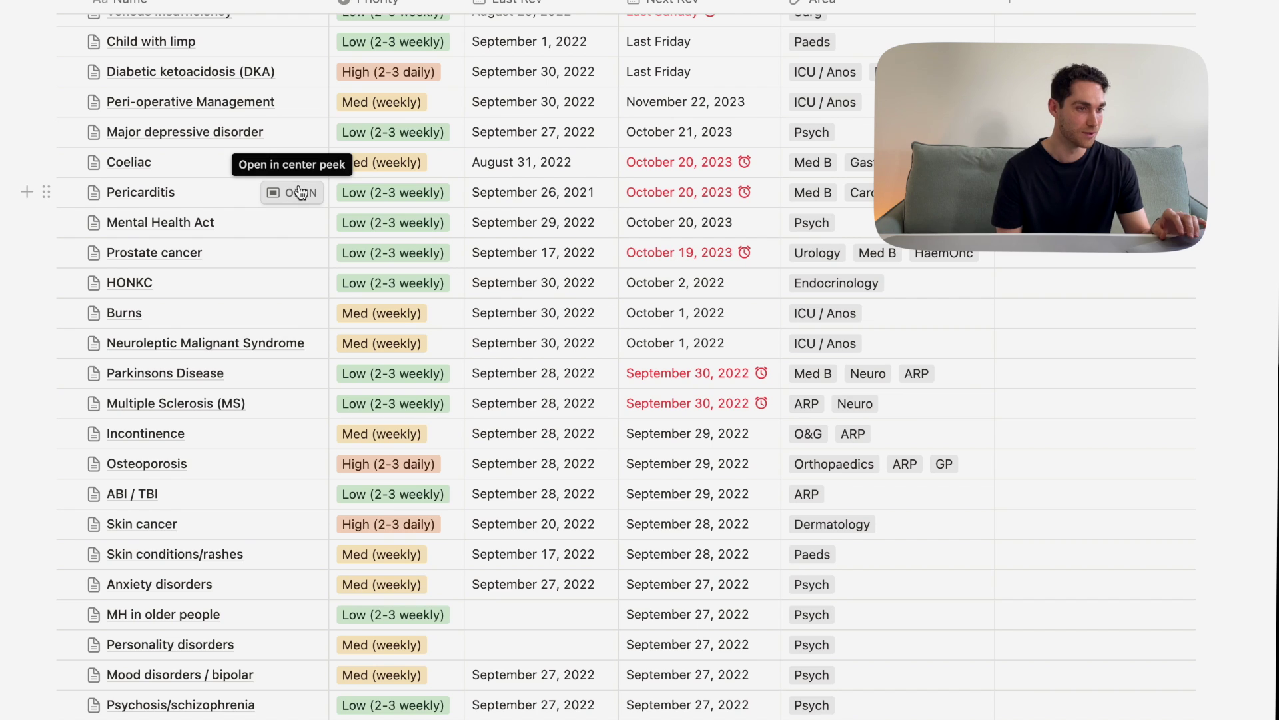
Open the Major depressive disorder page from the conditions list.
scroll(300, 162, "up", 3)
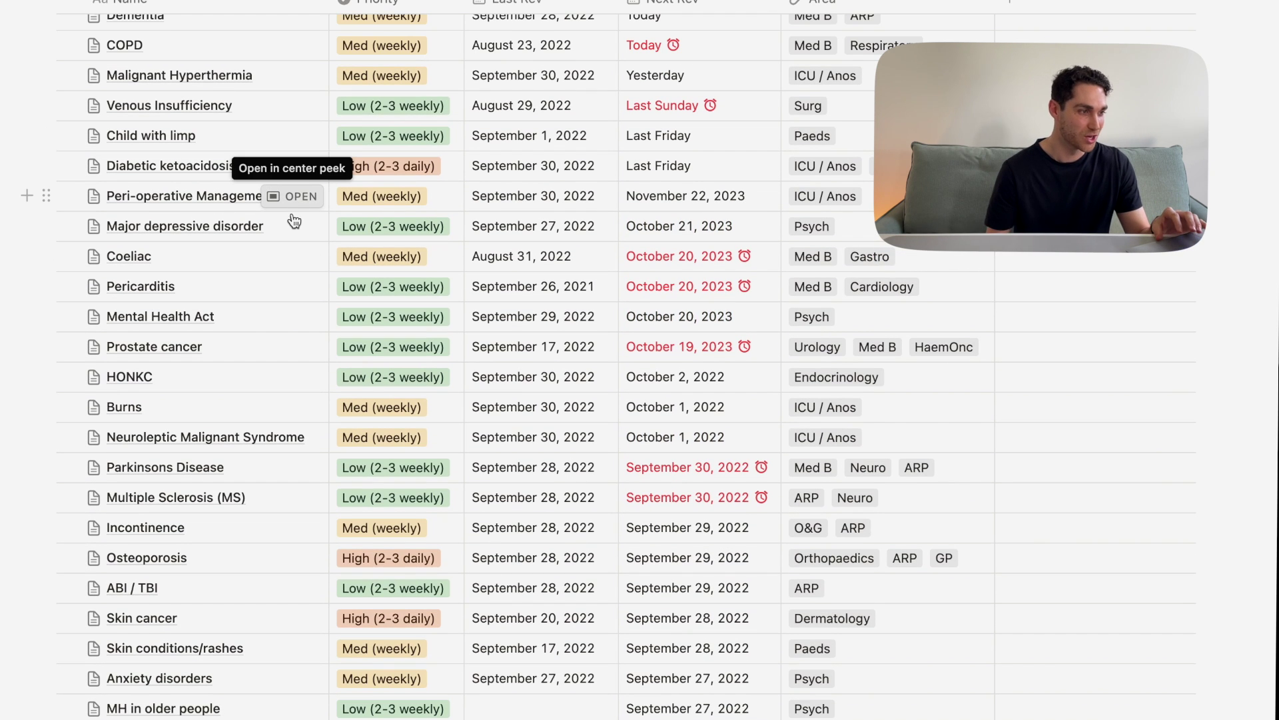
left_click(292, 226)
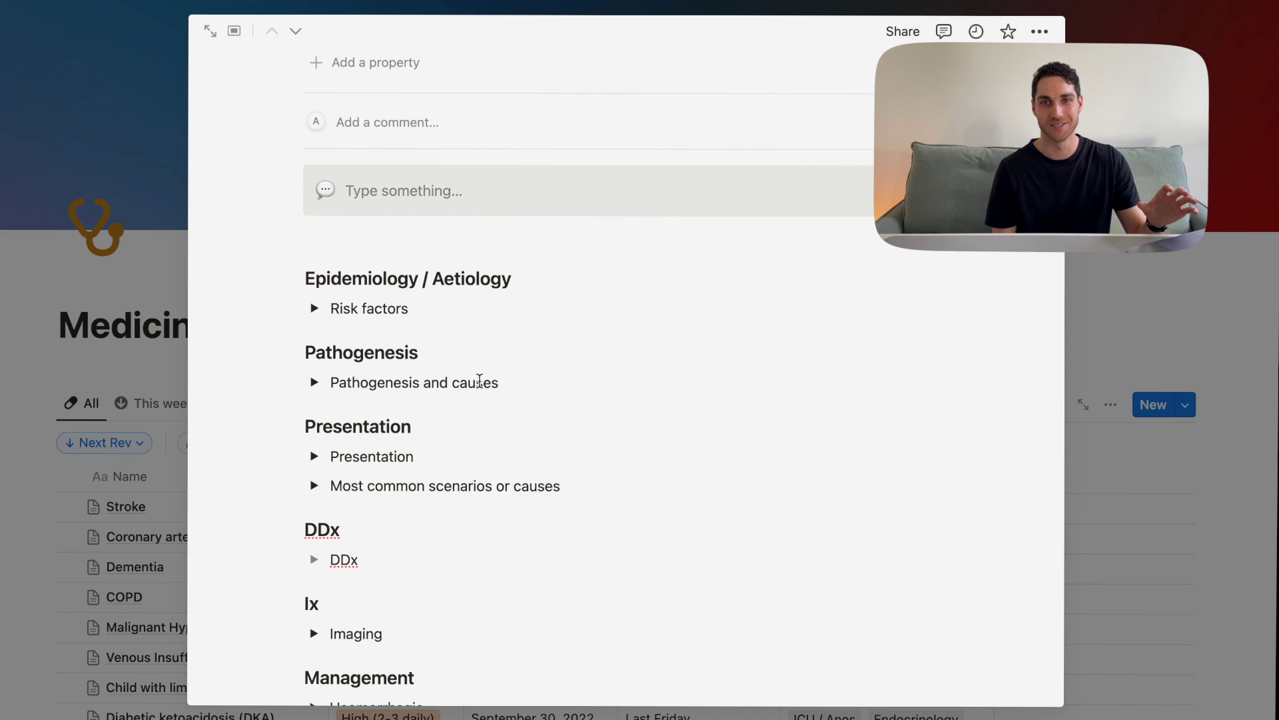
Expand the Imaging toggle under Ix in the Stroke notes to read it, and collapse it again.
scroll(495, 478, "down", 5)
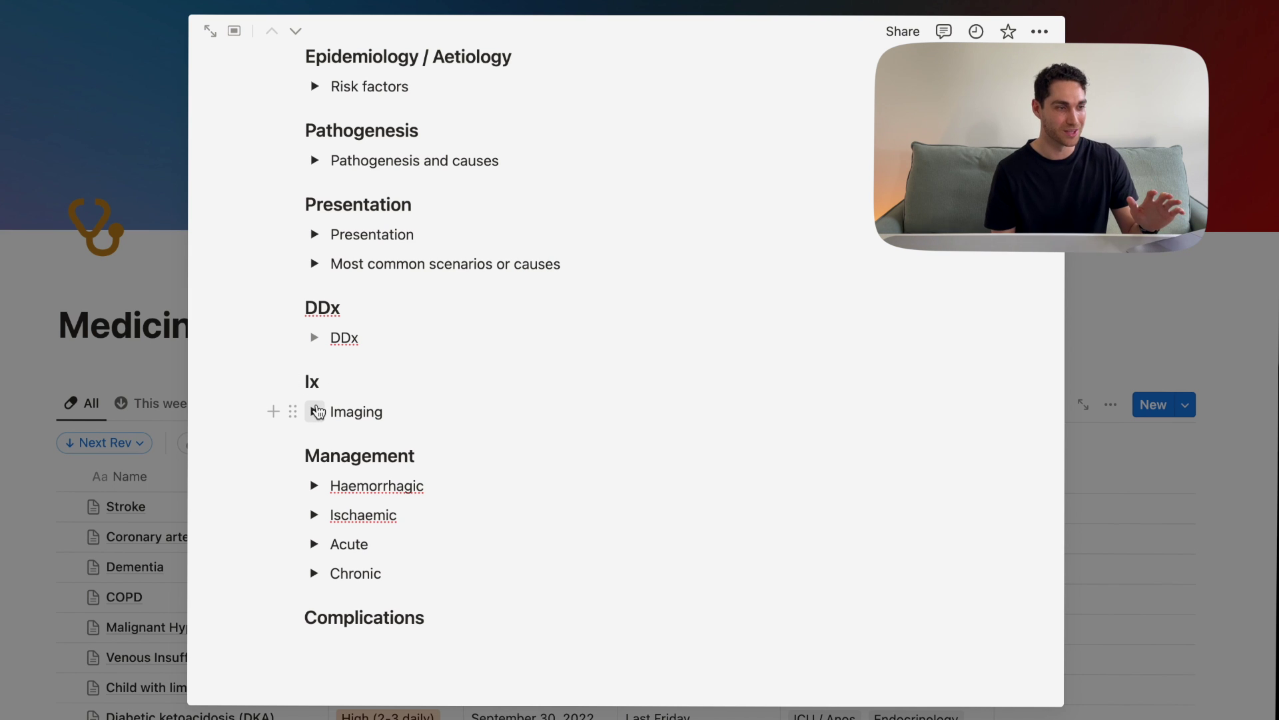
left_click(315, 411)
scroll(317, 400, "down", 1)
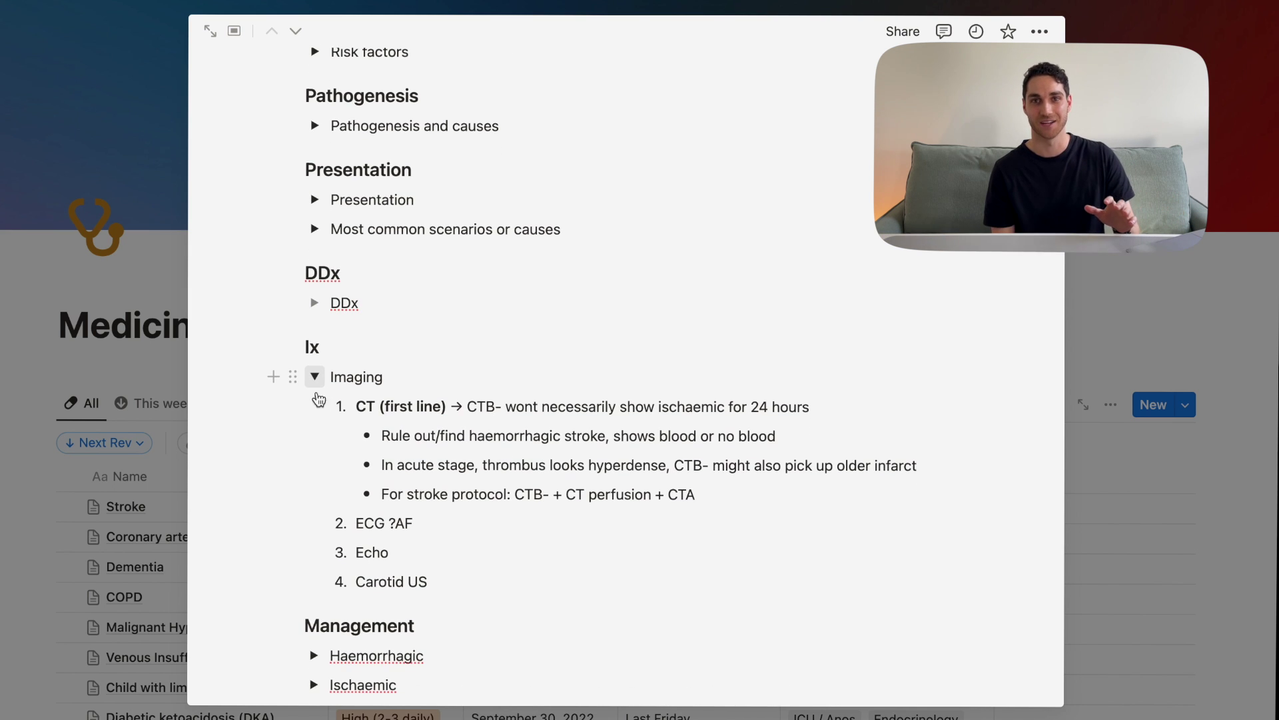
left_click(316, 380)
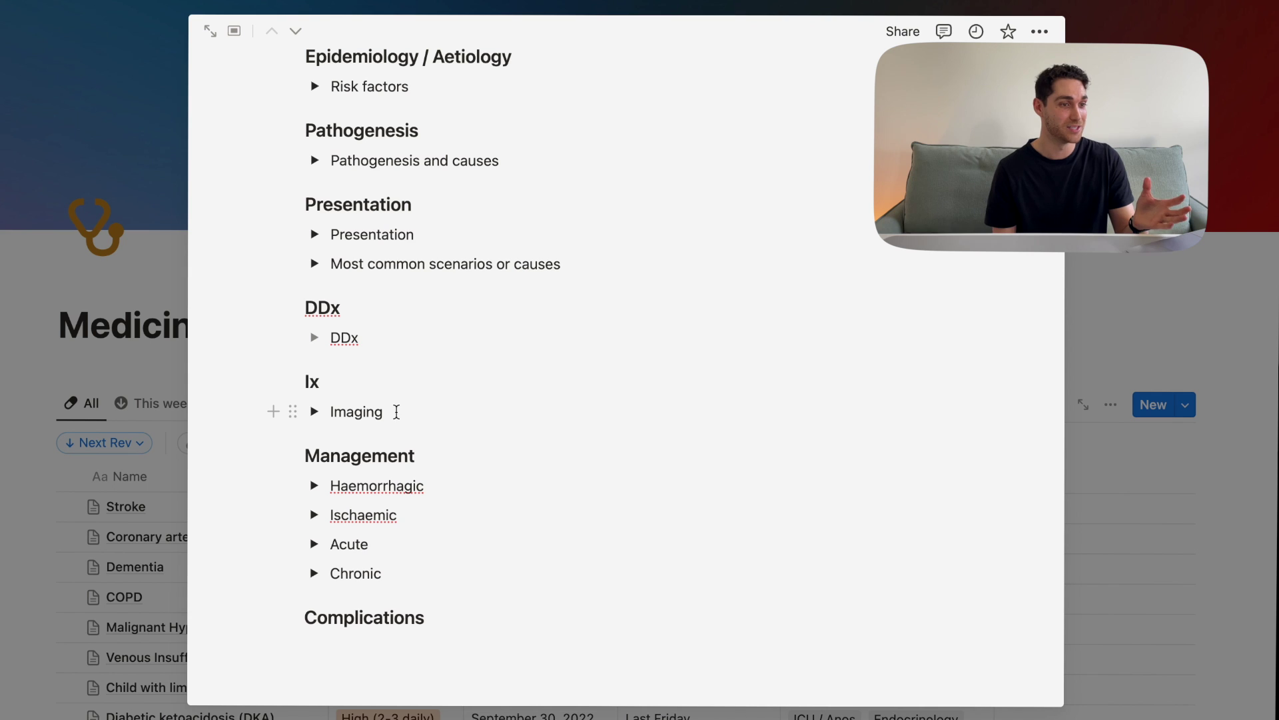
Highlight the Imaging toggle in the Stroke notes, look over the remaining sections, and close the page.
key("Escape")
left_click_drag(393, 411, 334, 411)
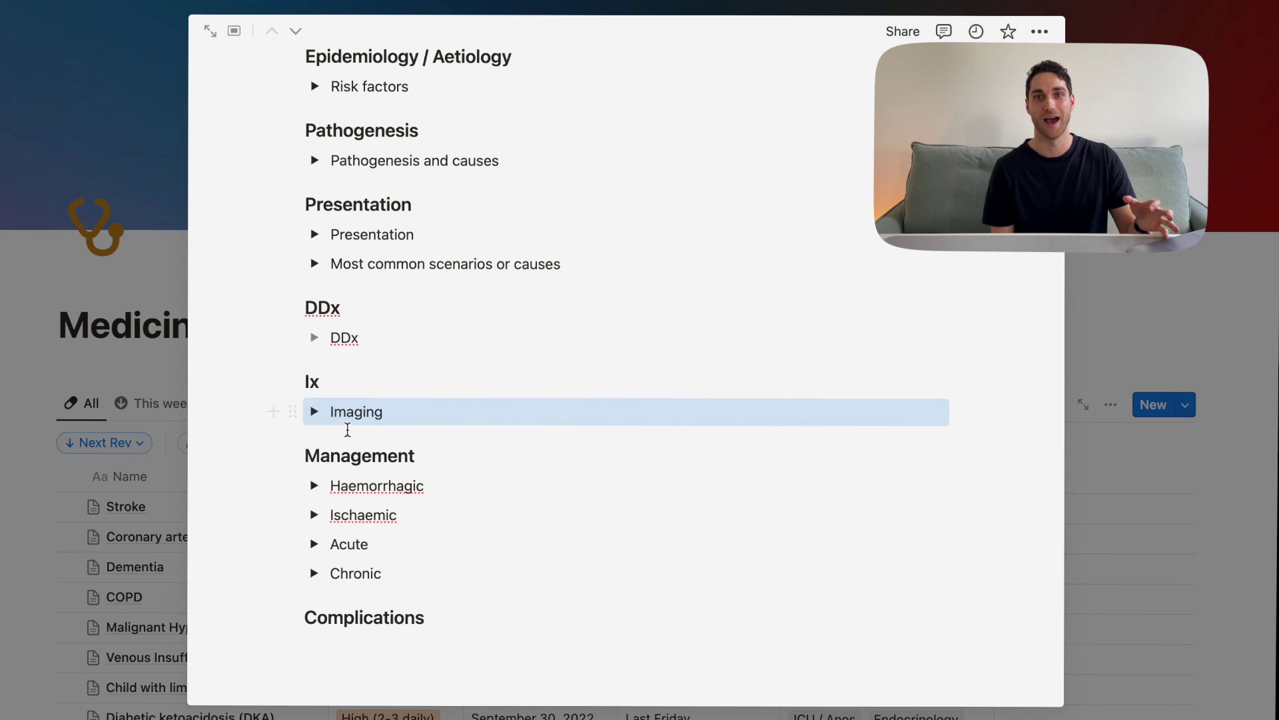
key("Return")
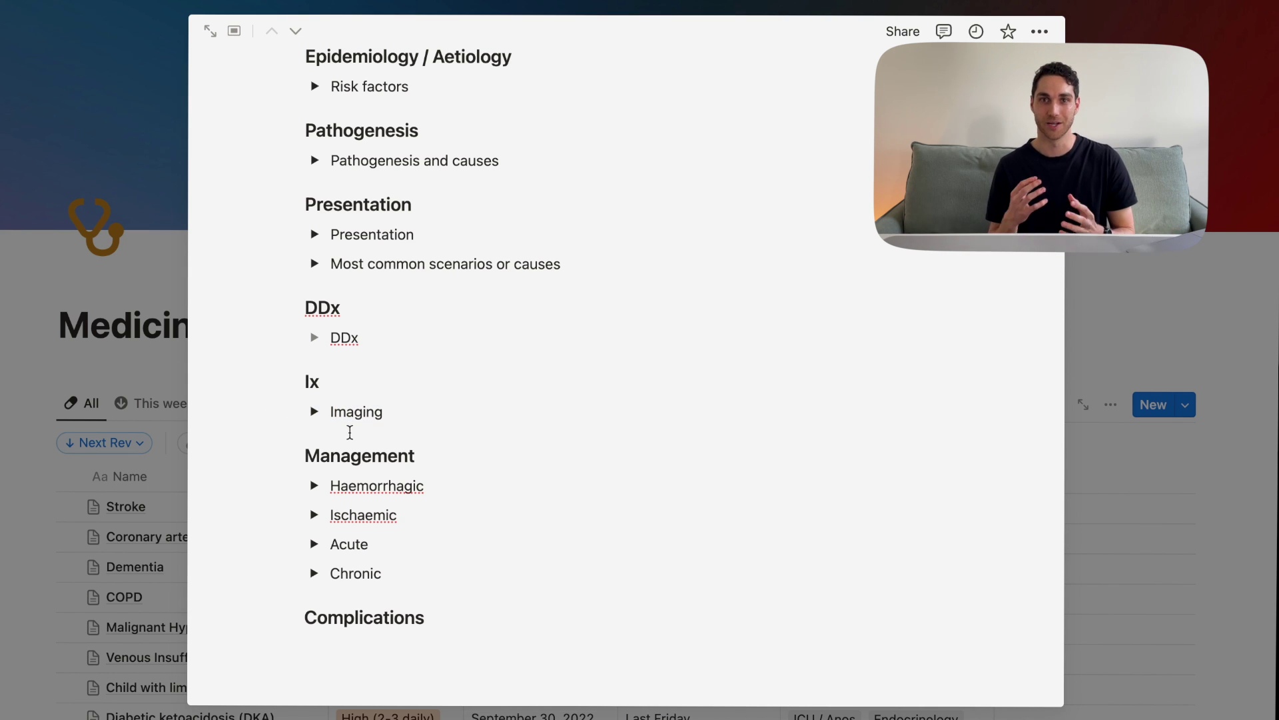
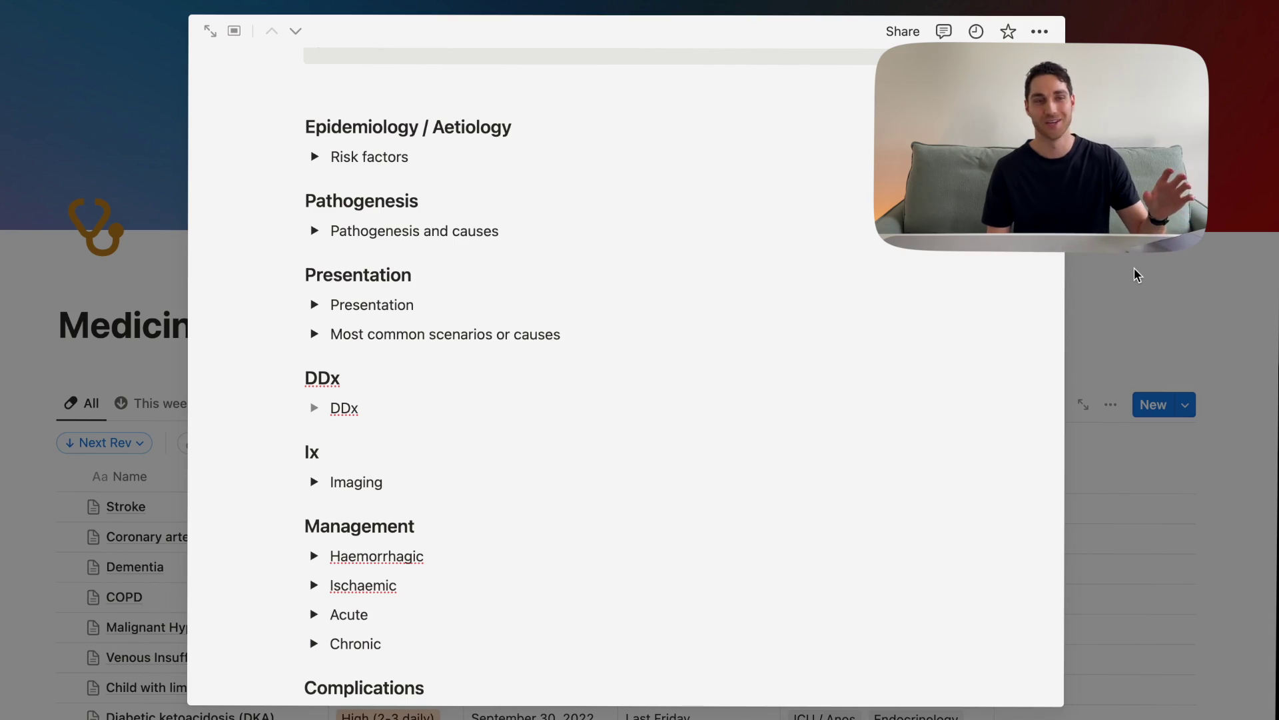
scroll(589, 405, "down", 2)
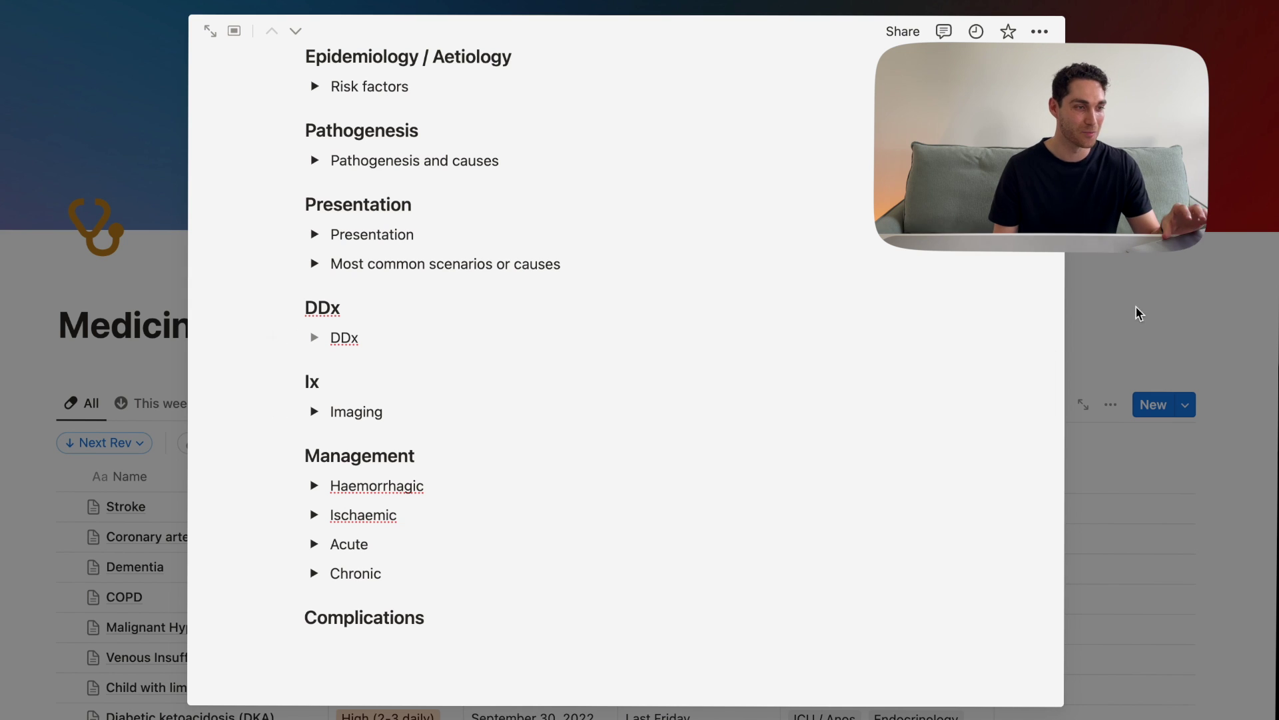
key("Escape")
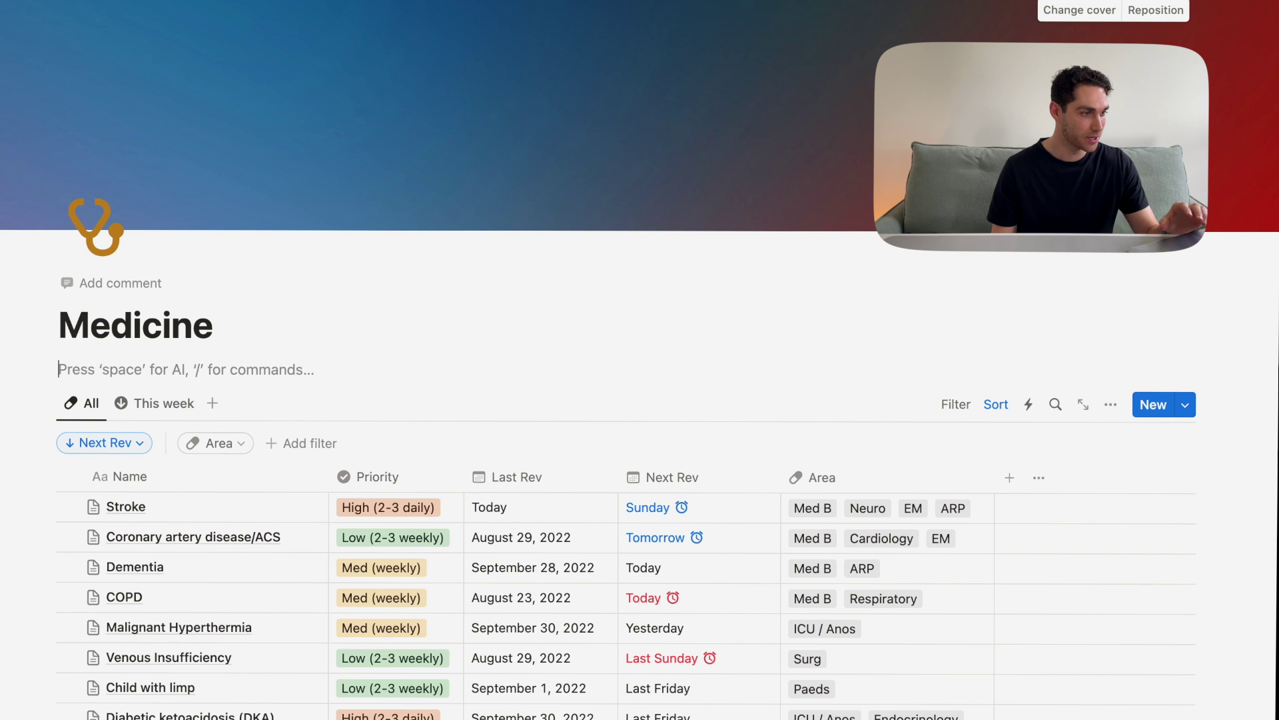
Create a new condition page from the Common Conditions Template and review its preset headings and toggles.
left_click(1153, 406)
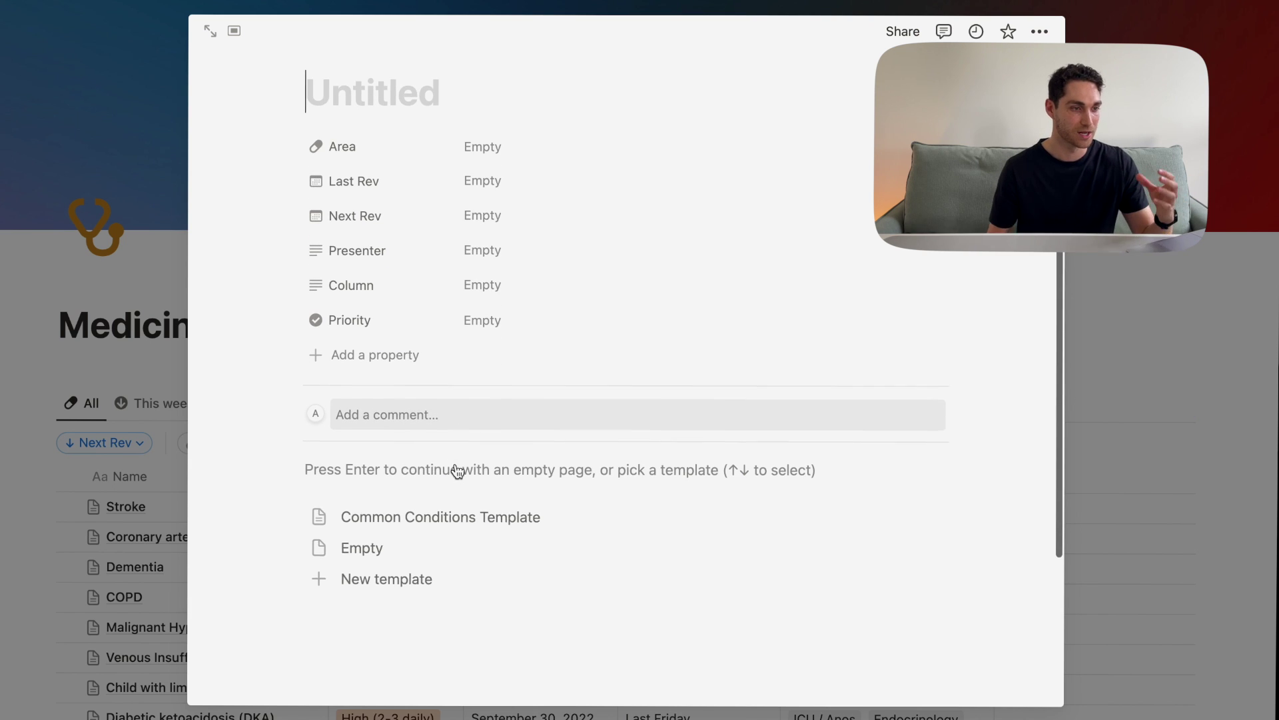
left_click(445, 501)
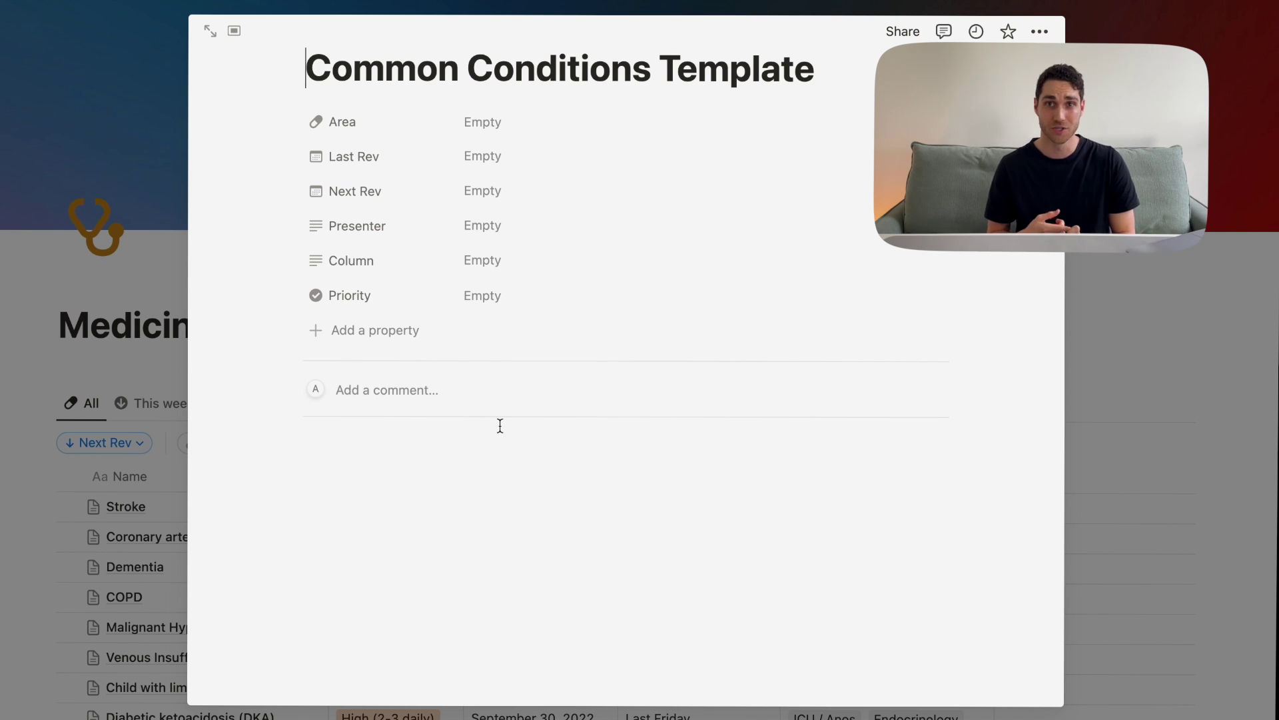
scroll(501, 425, "down", 5)
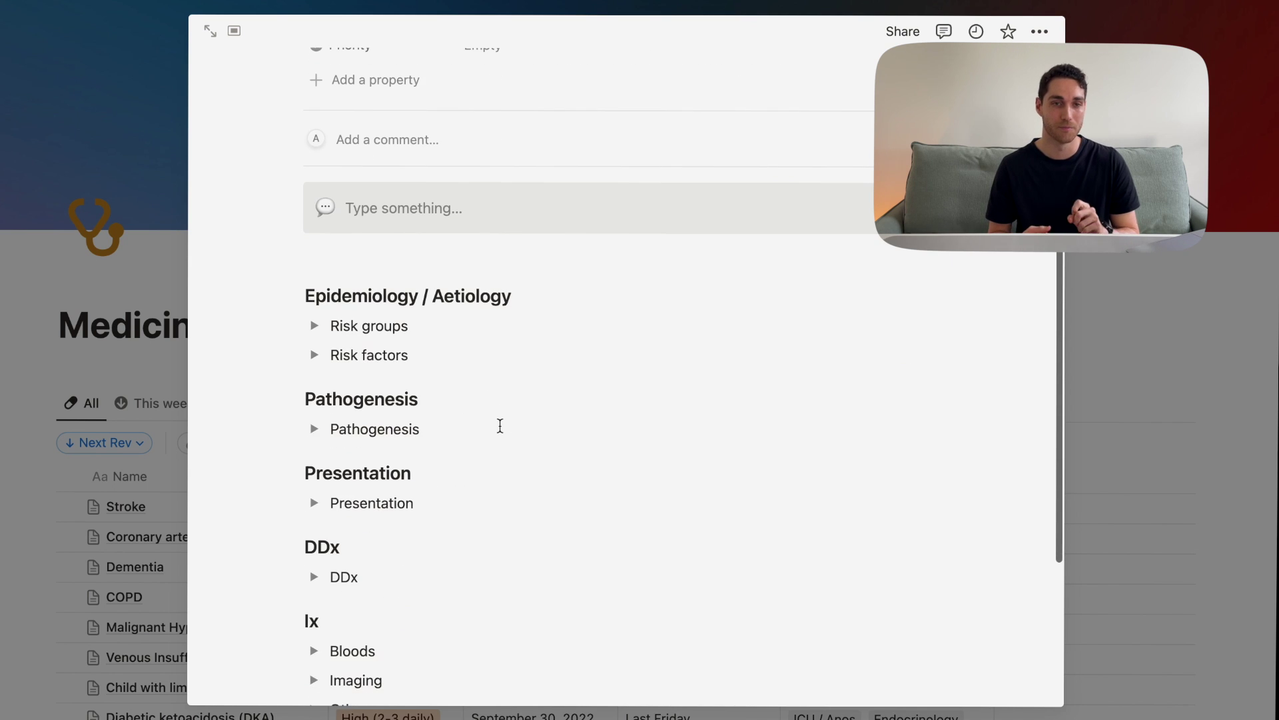
scroll(500, 426, "down", 5)
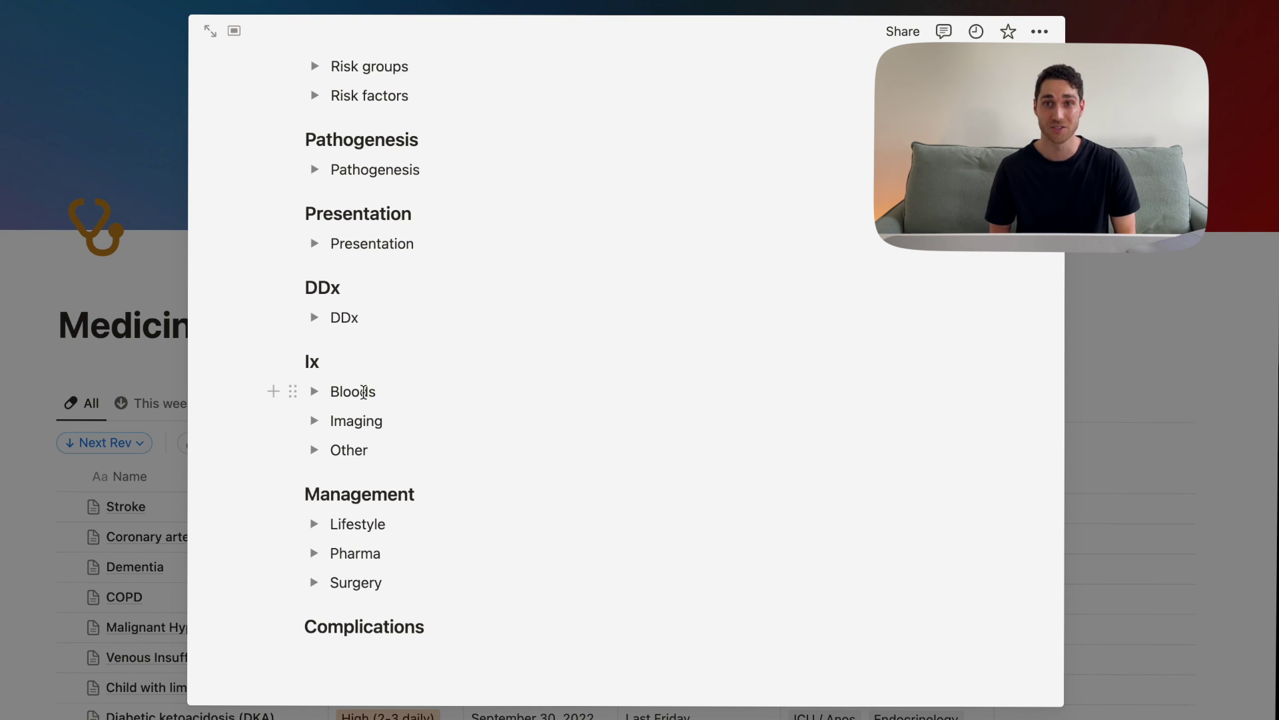
scroll(365, 433, "up", 7)
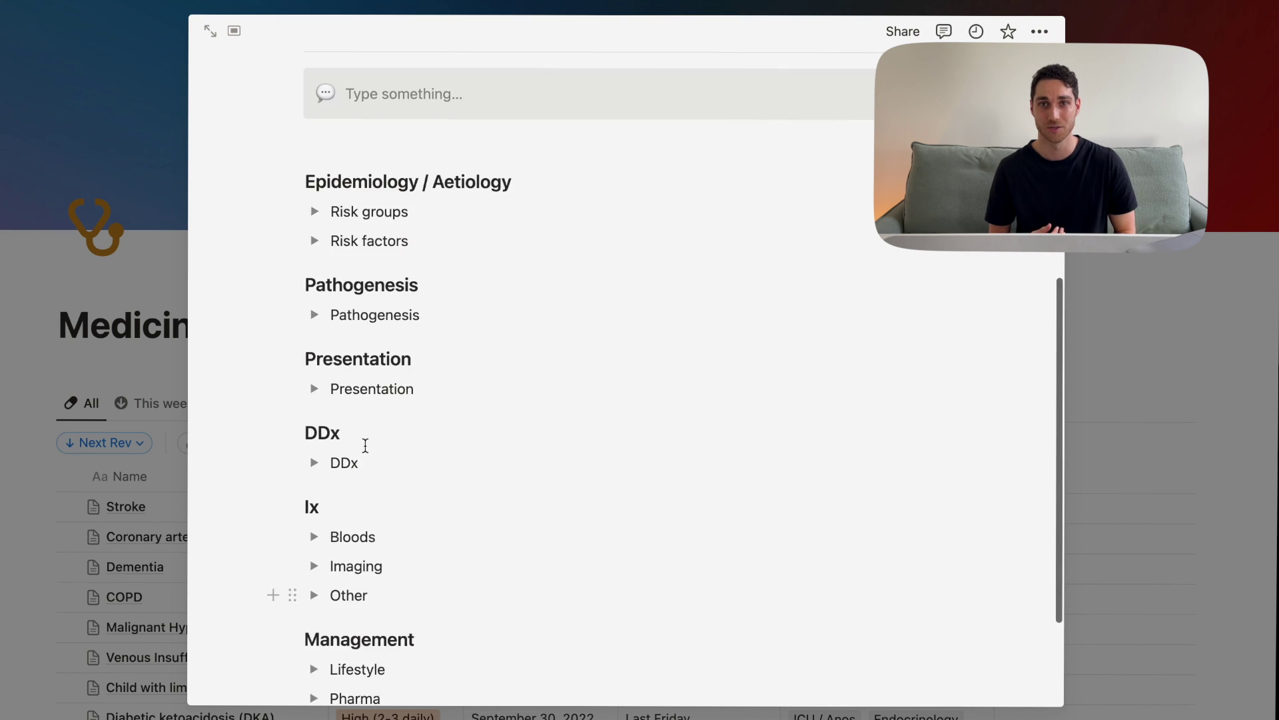
scroll(365, 446, "up", 5)
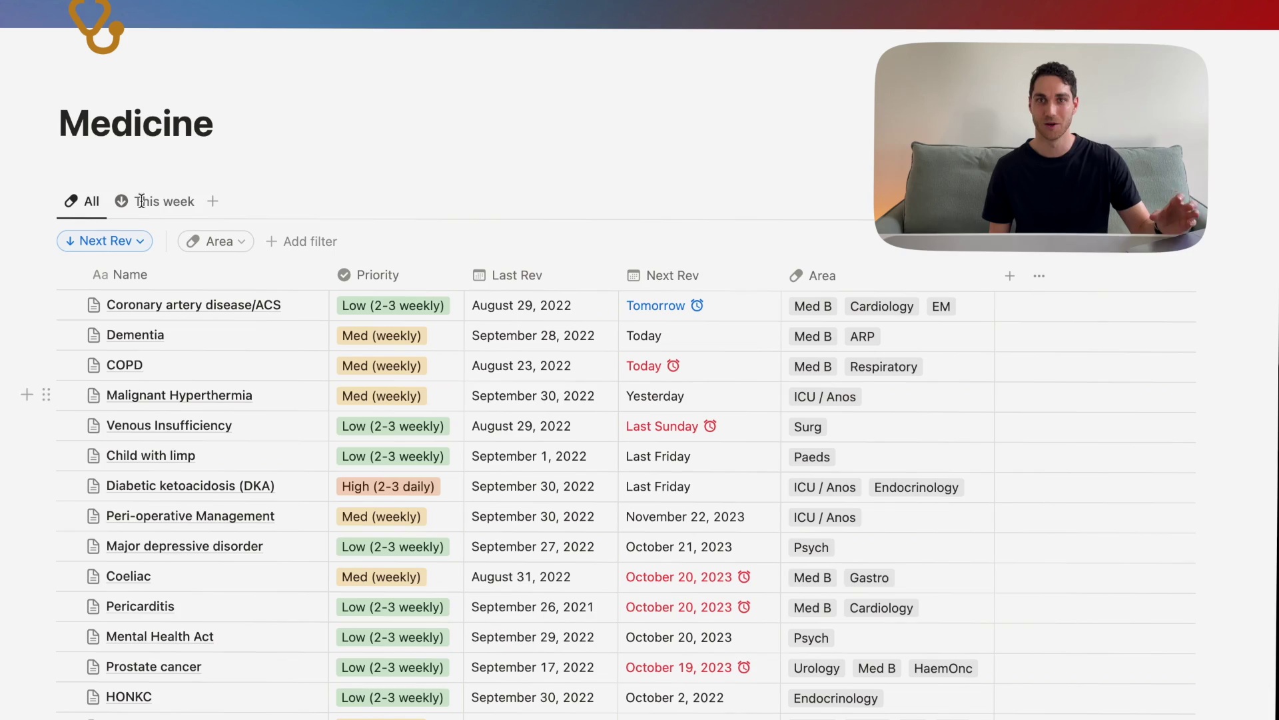
Switch to the This week view and look over the conditions due for revision.
left_click(143, 203)
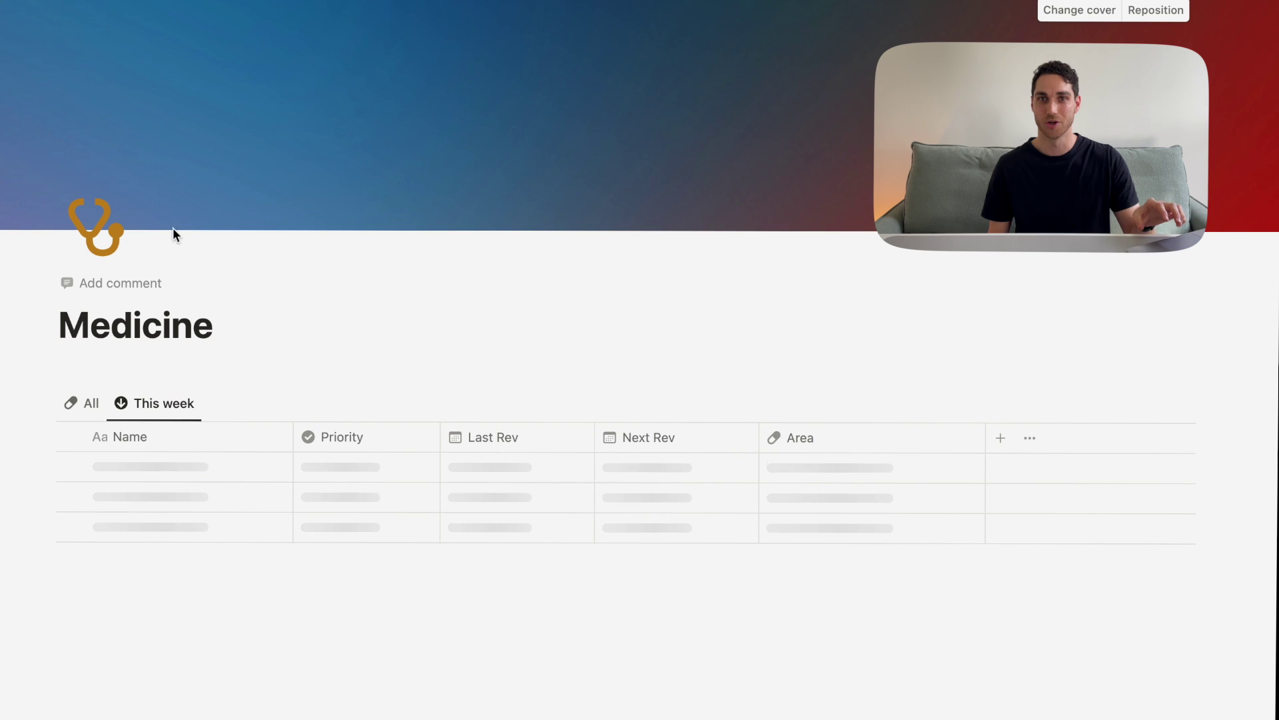
scroll(251, 310, "down", 3)
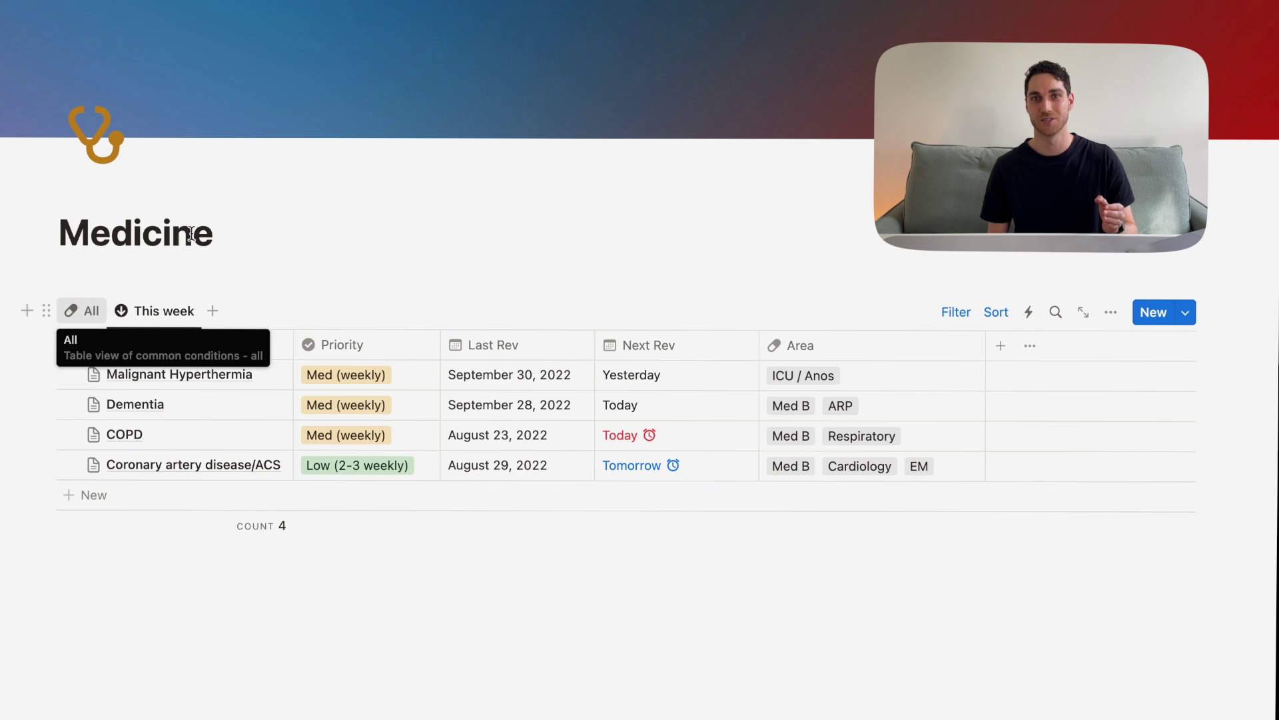
mouse_move(288, 405)
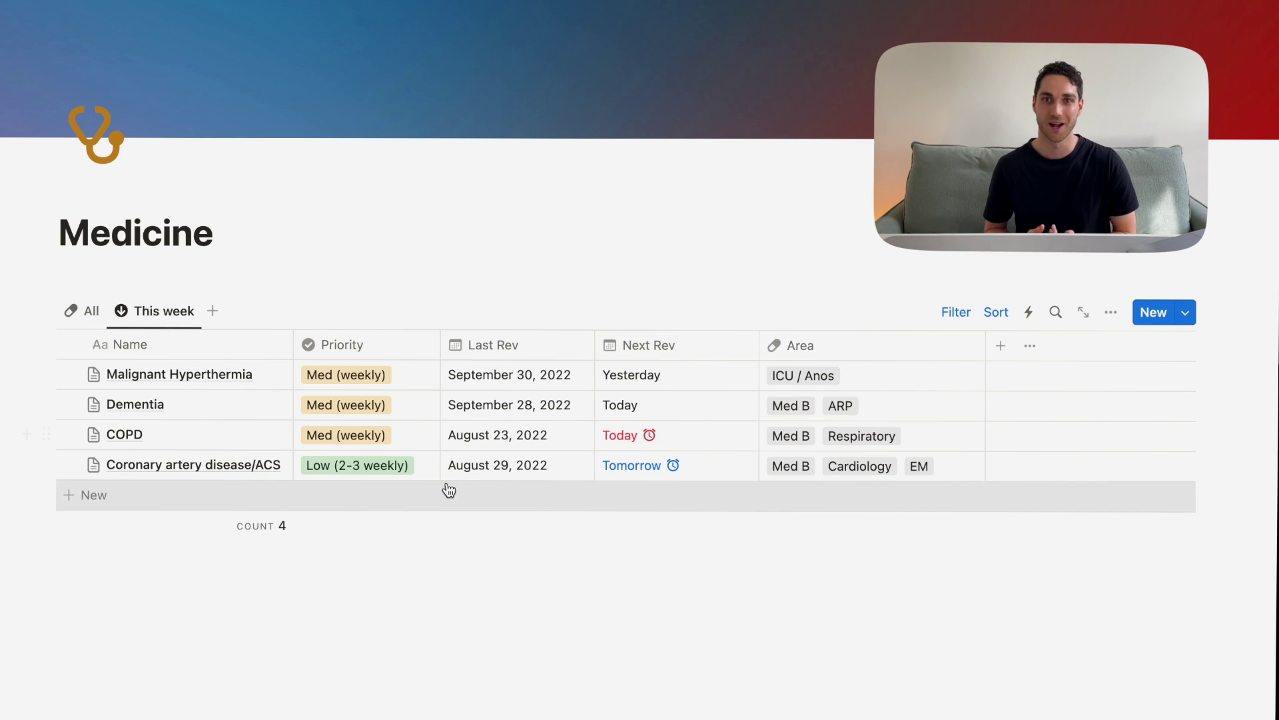
In the All view, set the Stroke entry's Last Rev date to Nov 30, 2023 and its priority to High (2-3 daily).
left_click(91, 323)
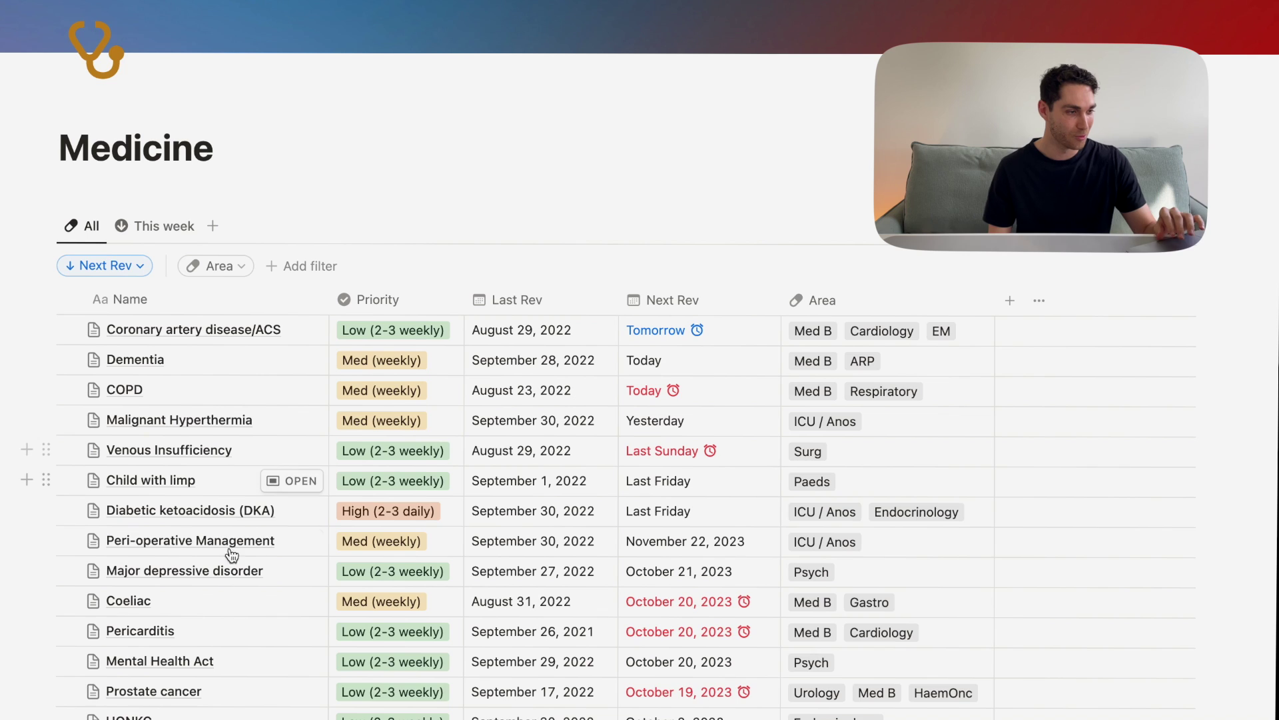
scroll(266, 660, "down", 3)
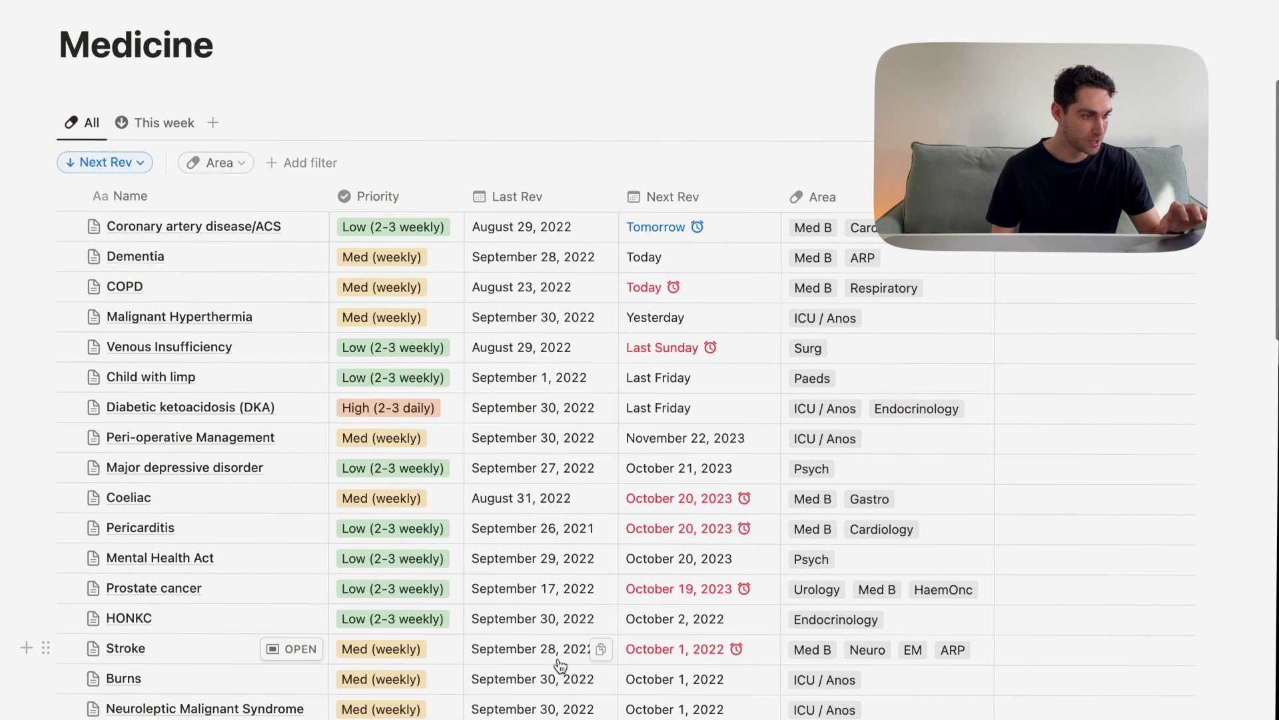
scroll(560, 666, "down", 2)
left_click(524, 597)
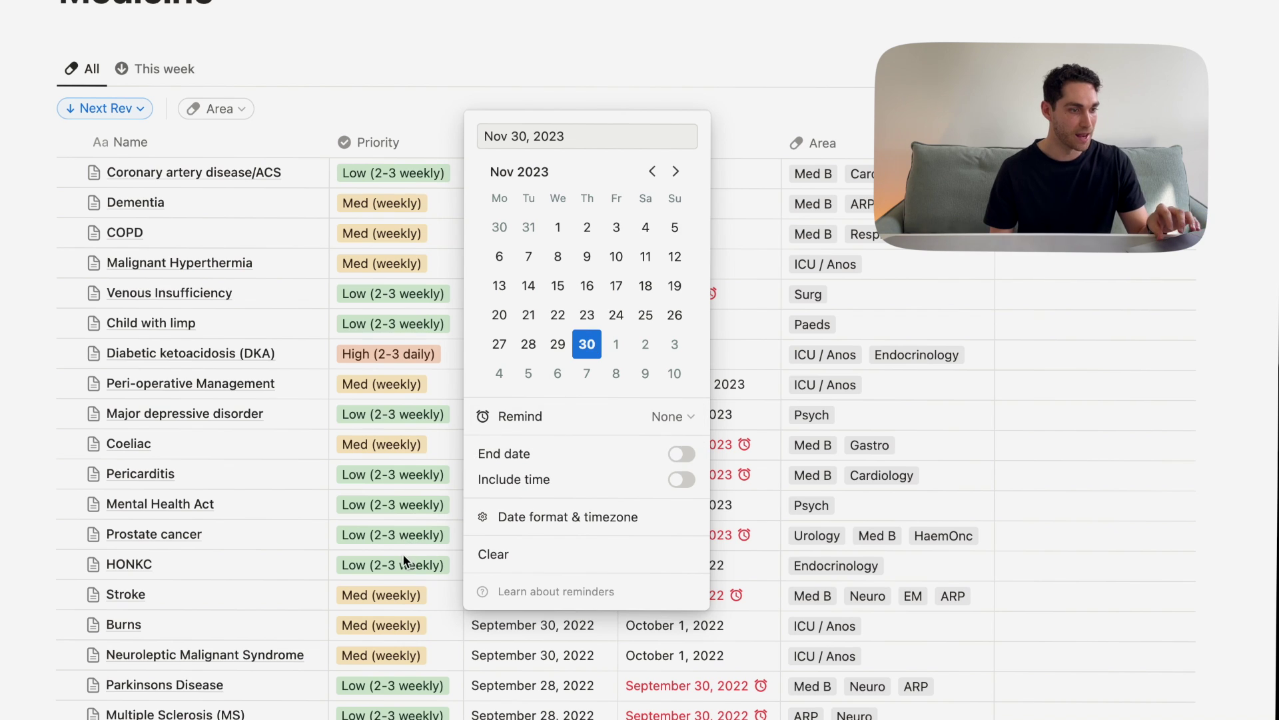
left_click(401, 583)
left_click(408, 596)
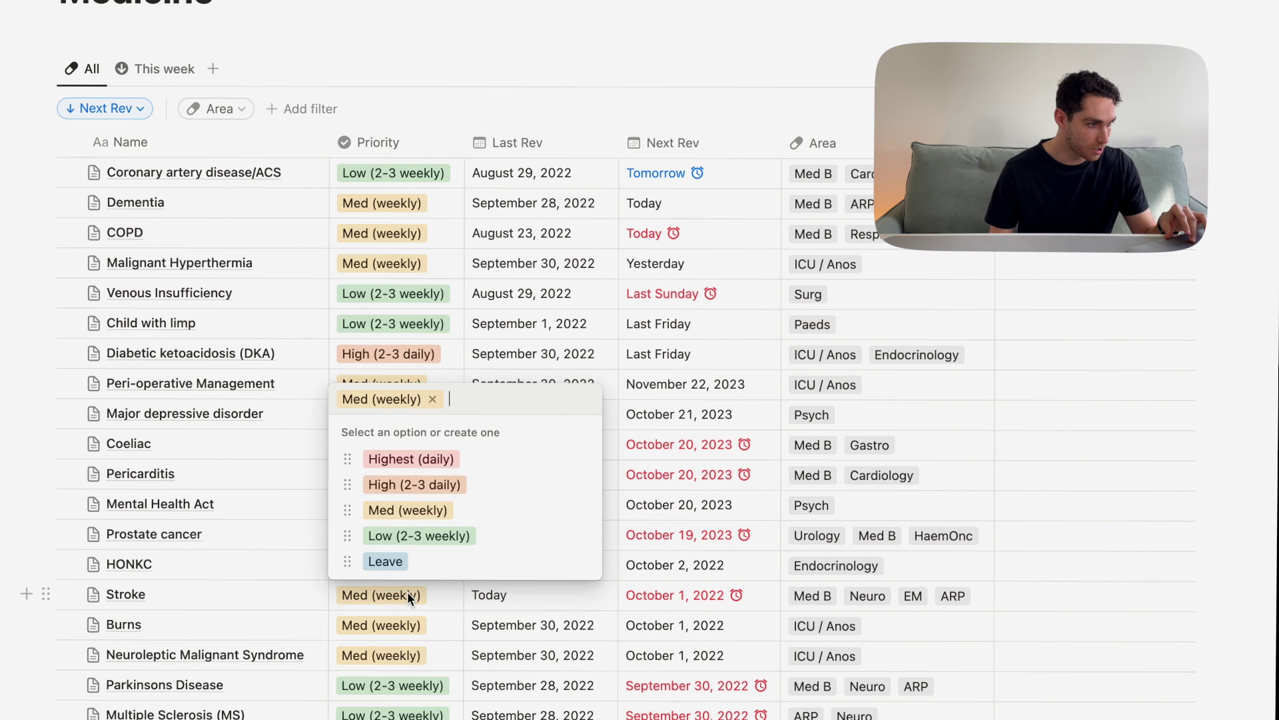
left_click(414, 491)
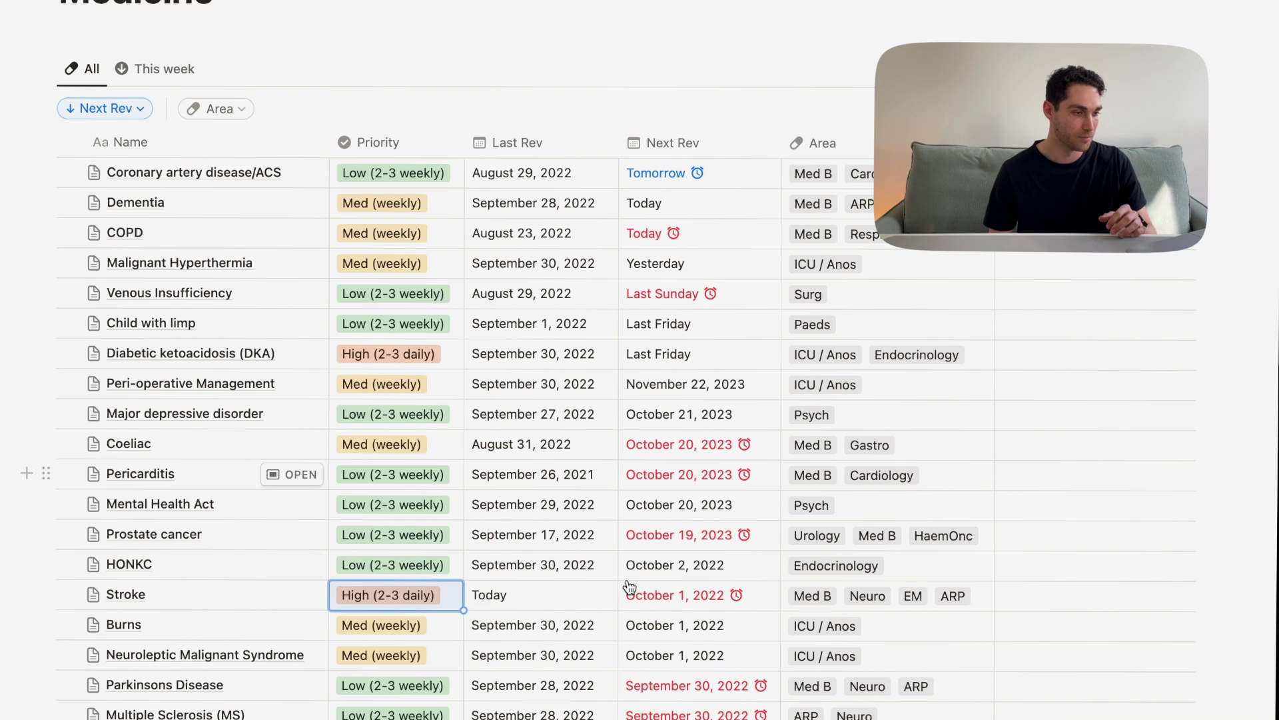
Set Stroke's Next Rev date to Dec 3, 2023, with a reminder on the day of the event at 9:00 AM.
left_click(695, 595)
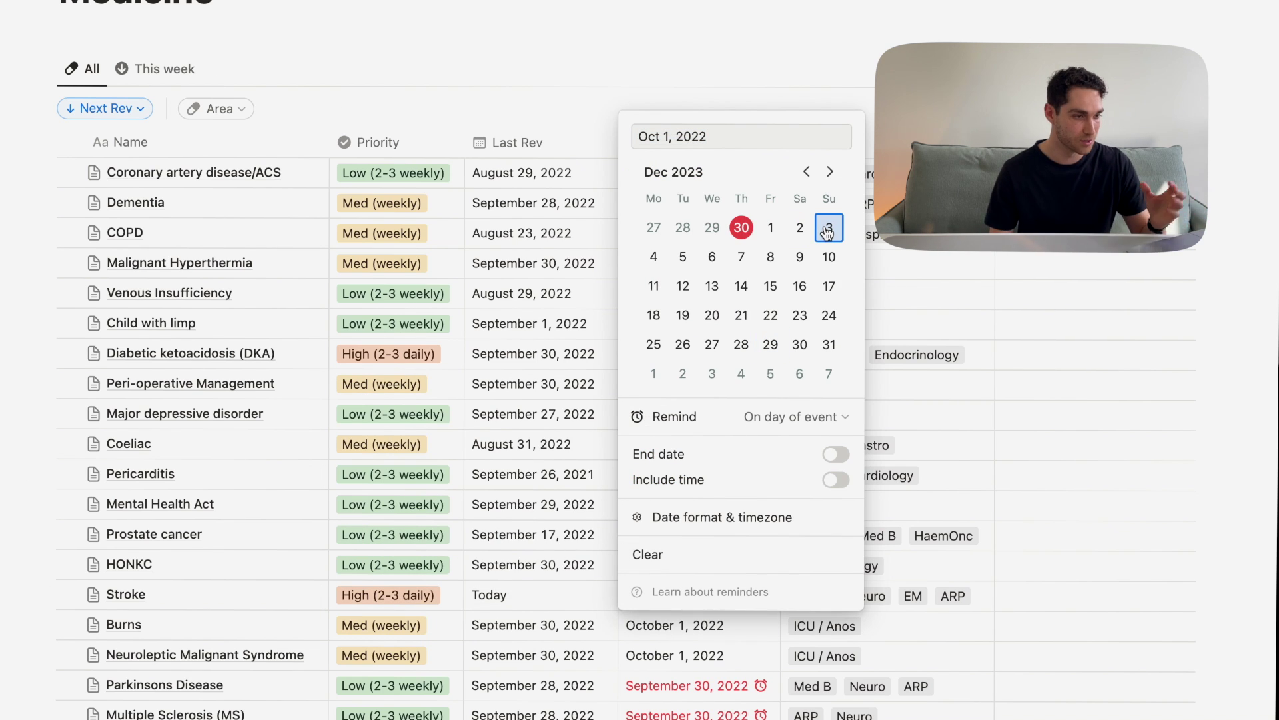
left_click(829, 230)
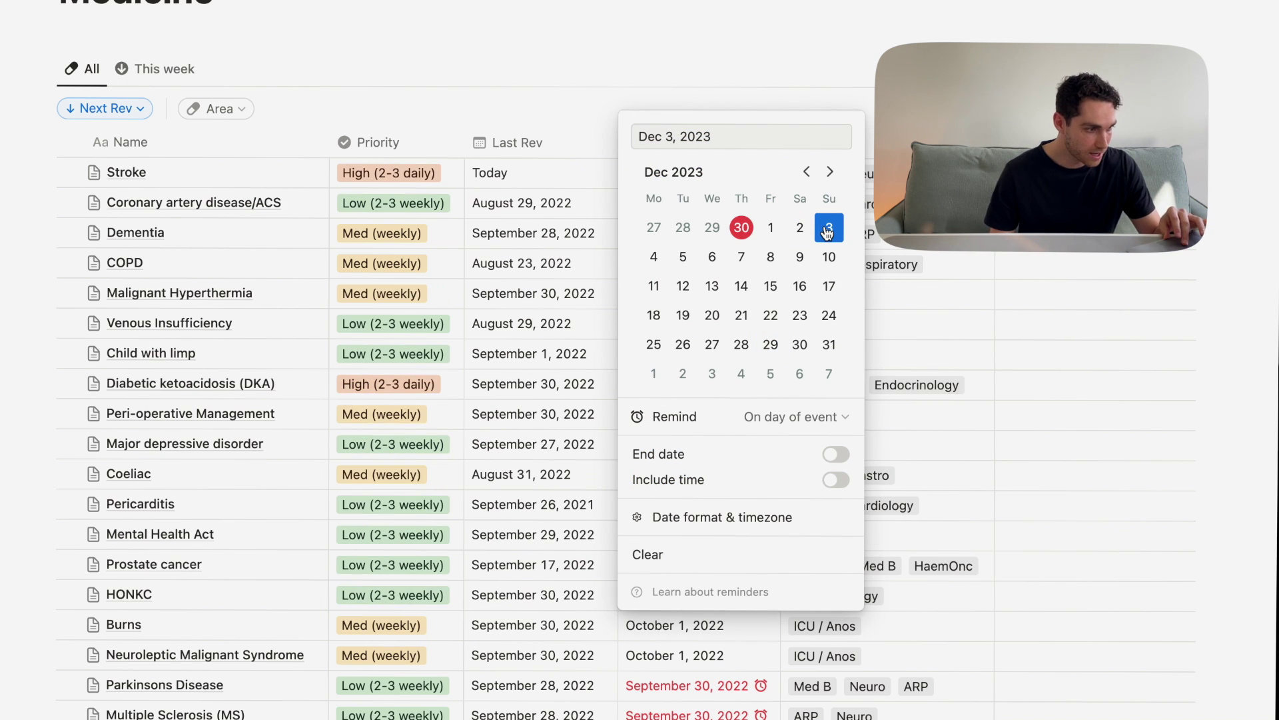
left_click(799, 419)
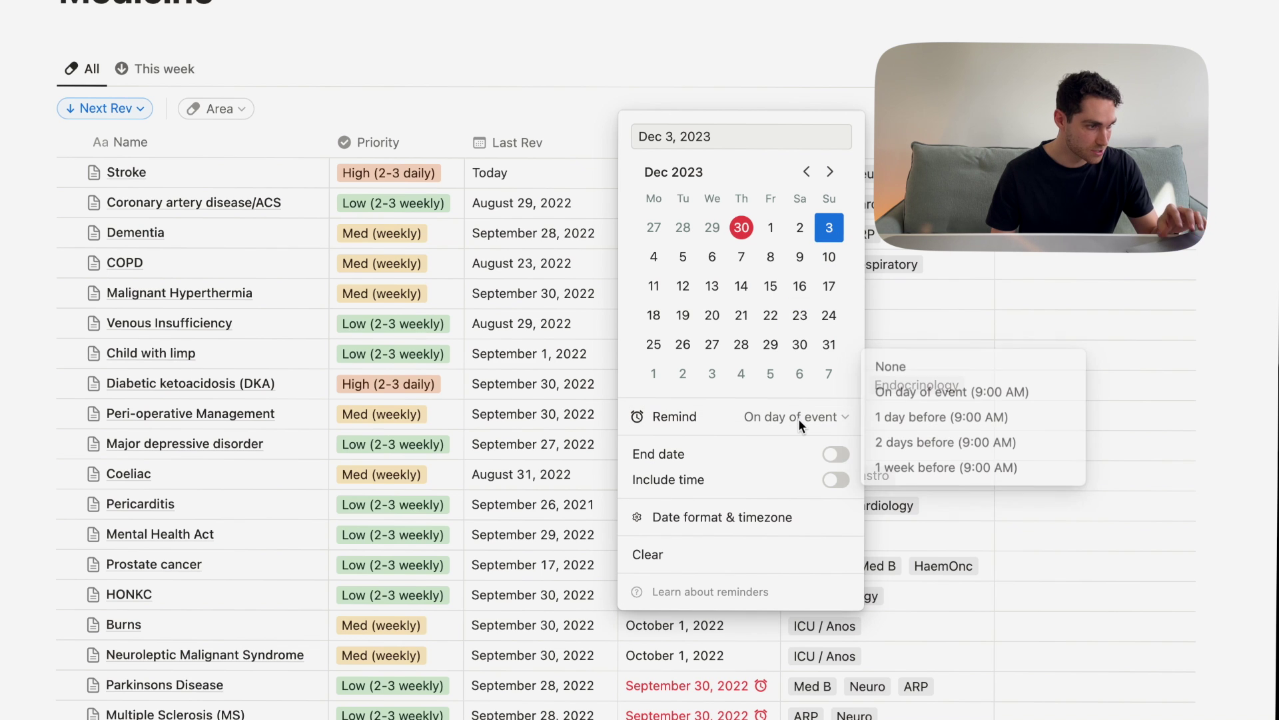
left_click(896, 401)
key("Escape")
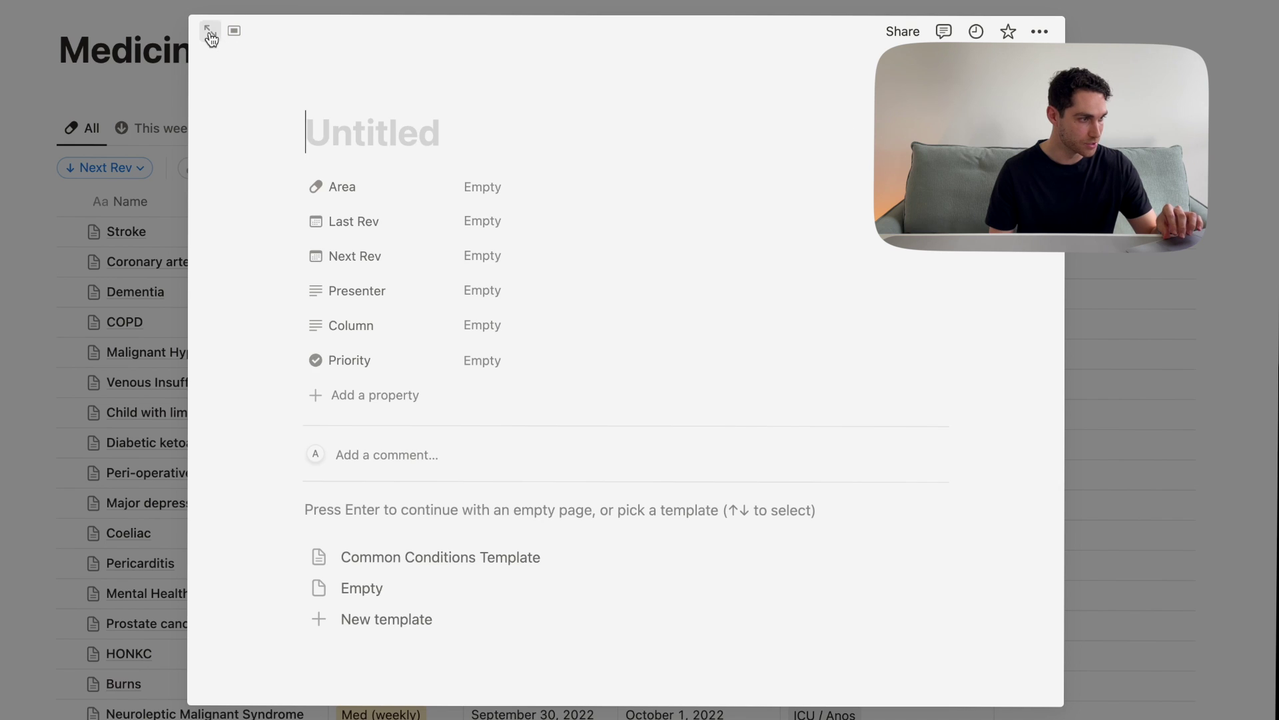
Open the new untitled entry as a full page, apply the Common Conditions Template, and look over its sections.
left_click(210, 31)
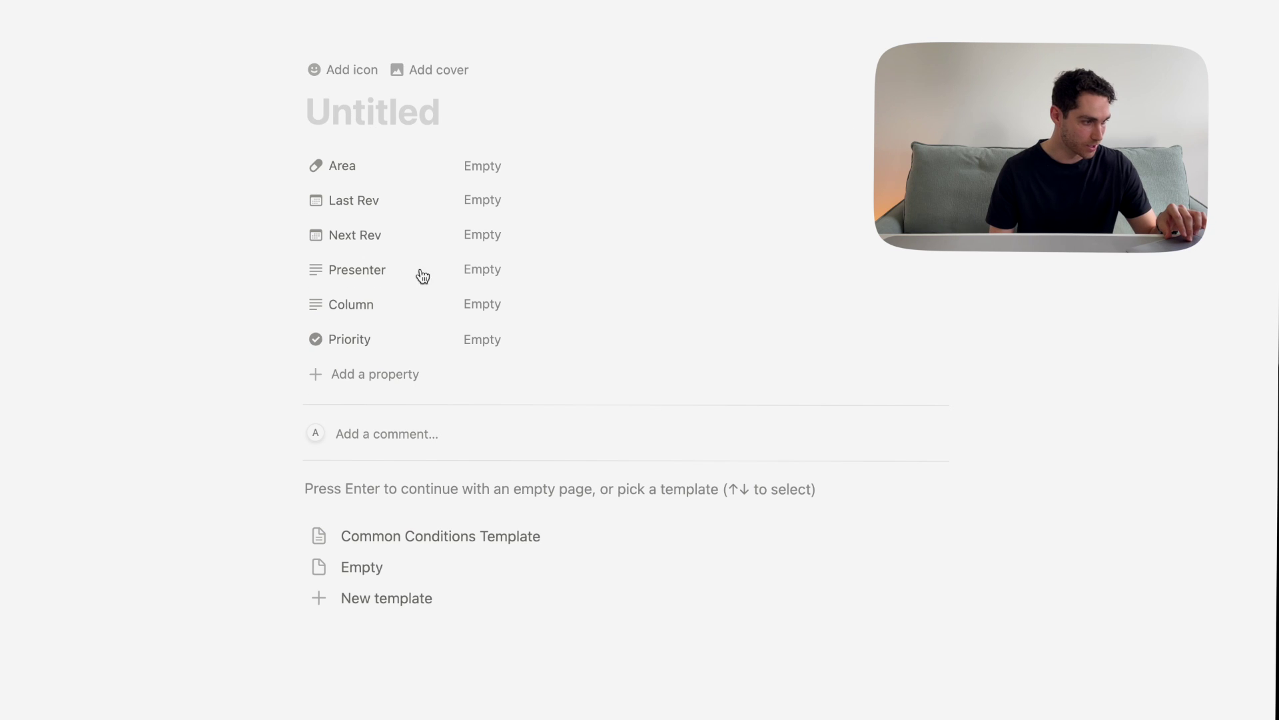
left_click(486, 535)
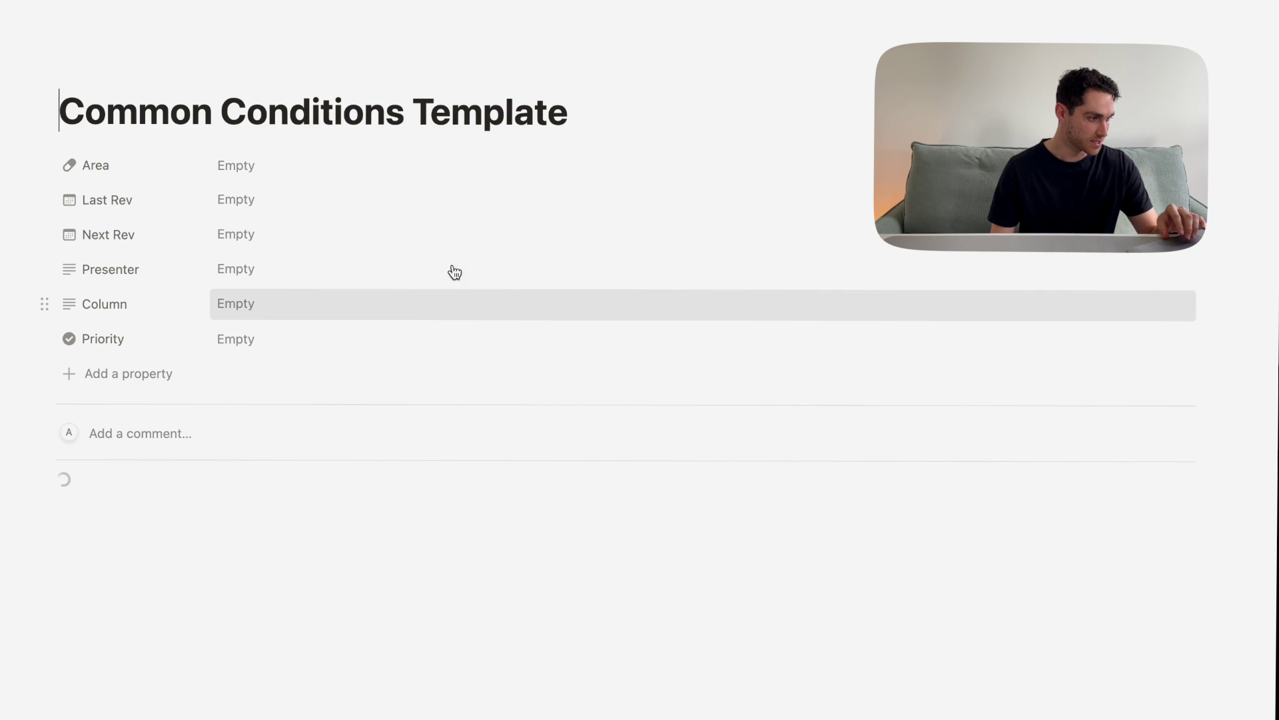
scroll(414, 114, "down", 1)
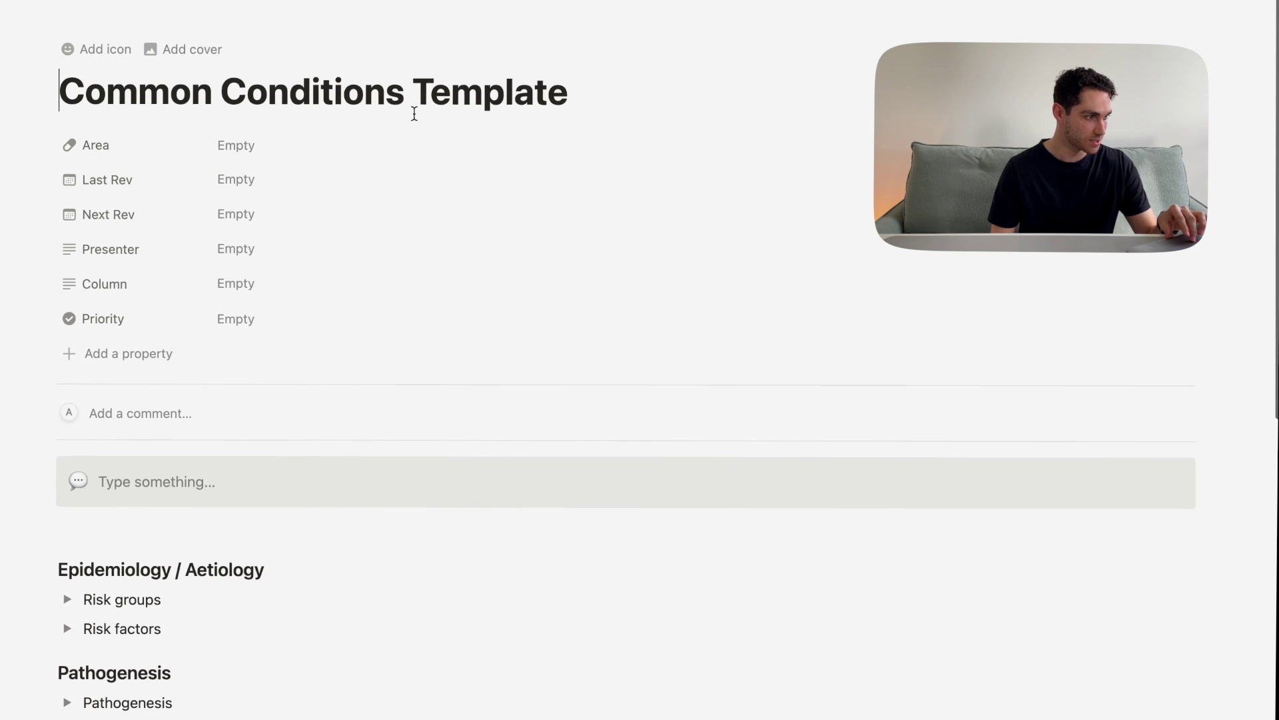
scroll(414, 113, "down", 10)
scroll(414, 113, "up", 9)
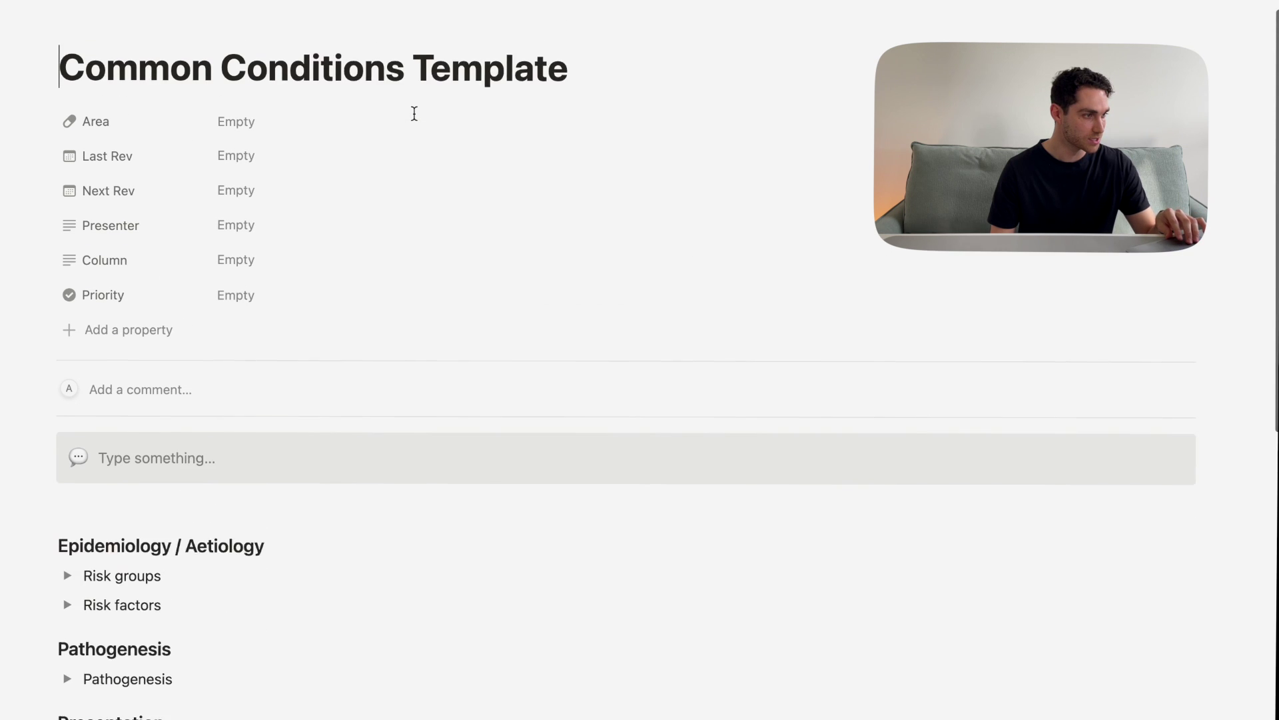
Rename the new condition page as Pneumonia.
scroll(413, 114, "up", 2)
left_click_drag(544, 105, 64, 109)
type("Pneumonia")
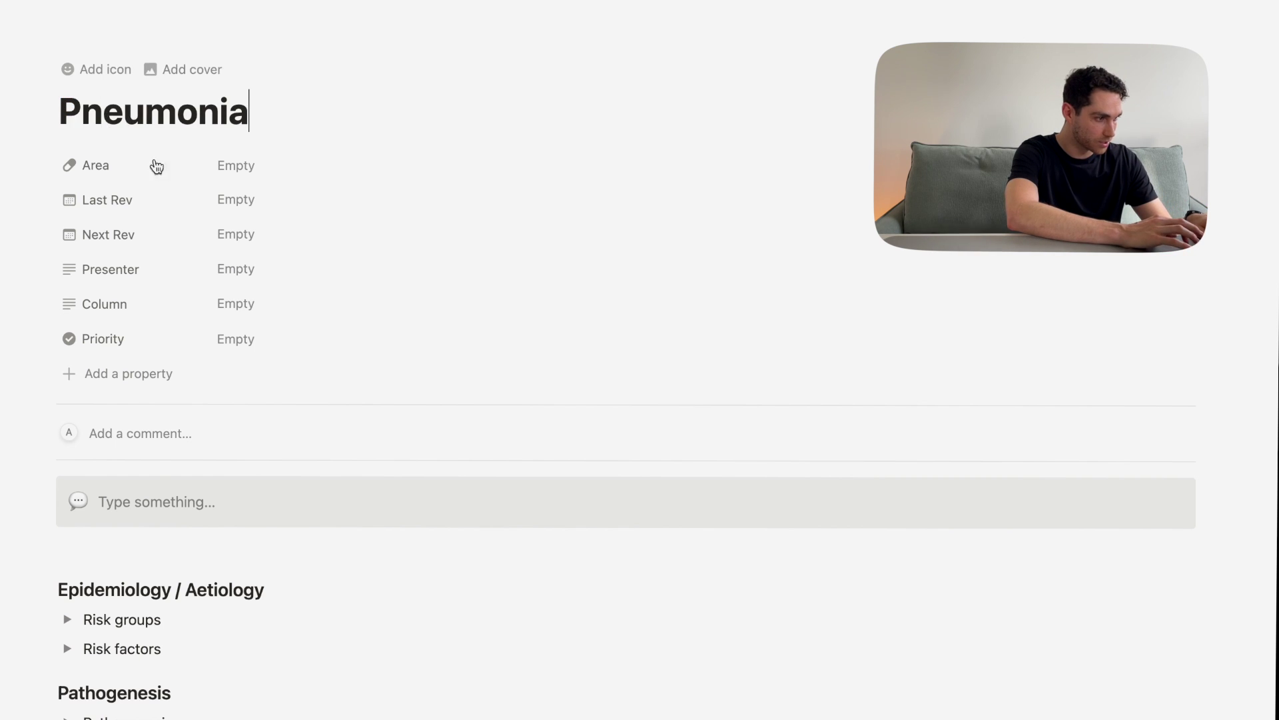
Fill the Pathogenesis toggle: CAP Strep pneumo (most common), H. influenzae, Moraxella, Klebsiella; Atypical mycoplasma, chlamyd, legionella; HAP Pseudomonas, Enterobacter, Staph aureus; collapse it.
scroll(69, 458, "down", 5)
left_click(67, 456)
left_click(68, 456)
scroll(70, 488, "down", 2)
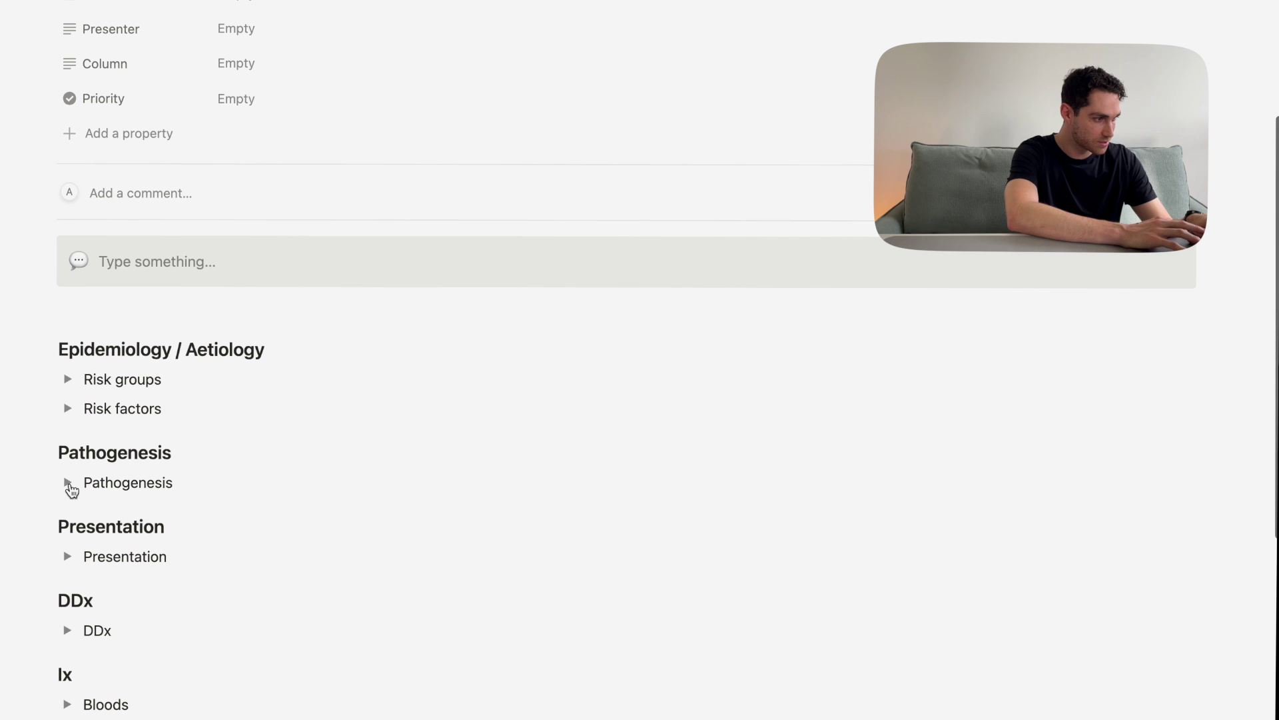
left_click(68, 484)
left_click(118, 516)
type("CAP: Strep pneumo (most common) H. influenzae Moraxella Klebsiella Atypical: mycoplasma, chlamyd, legionella HAP: Pseudomonas")
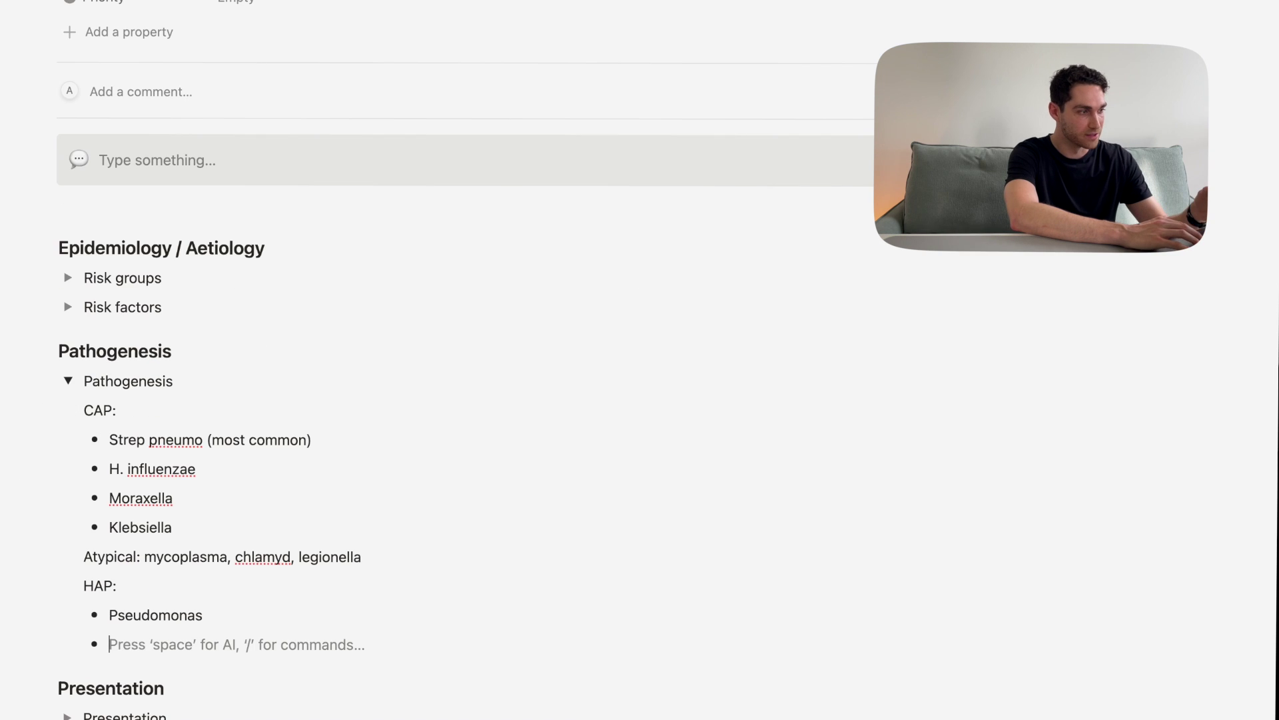
type("Enterobacter")
key("Return")
type("Staph aureus")
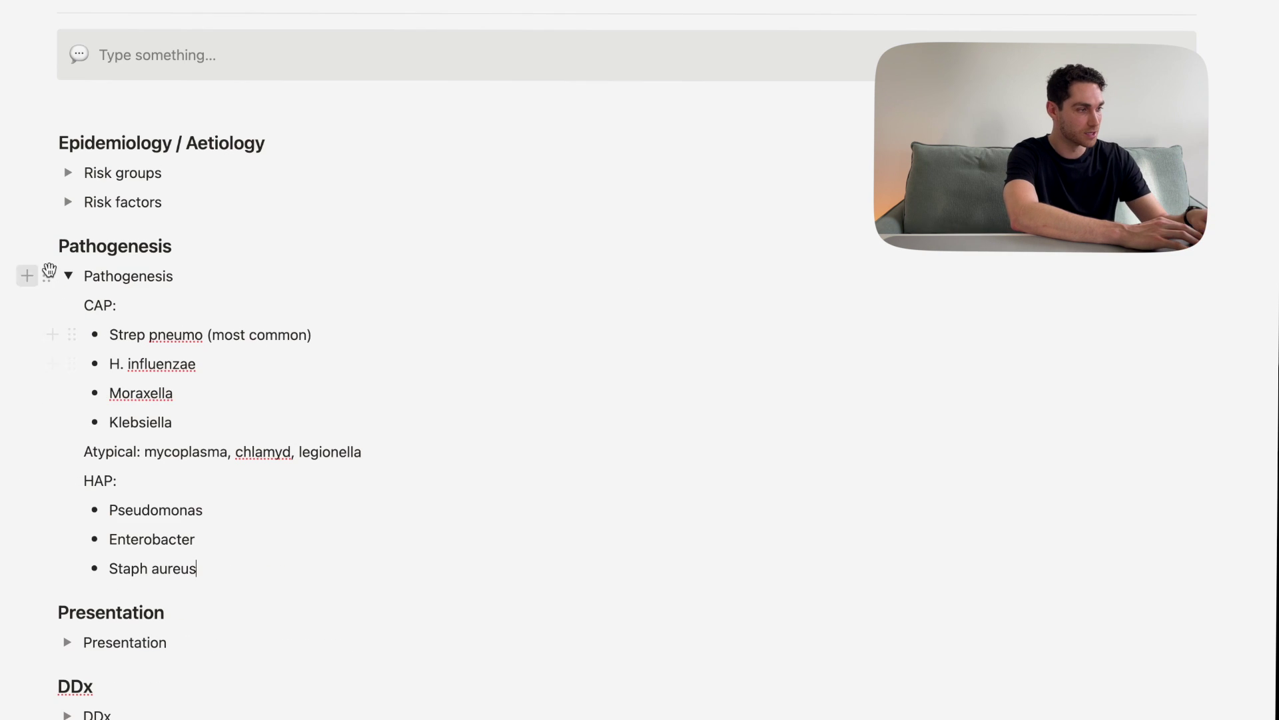
left_click(68, 275)
Fill the Presentation toggle with the bullets SOB, Increased WOB, febrile and Productive cough, and collapse it.
left_click(68, 351)
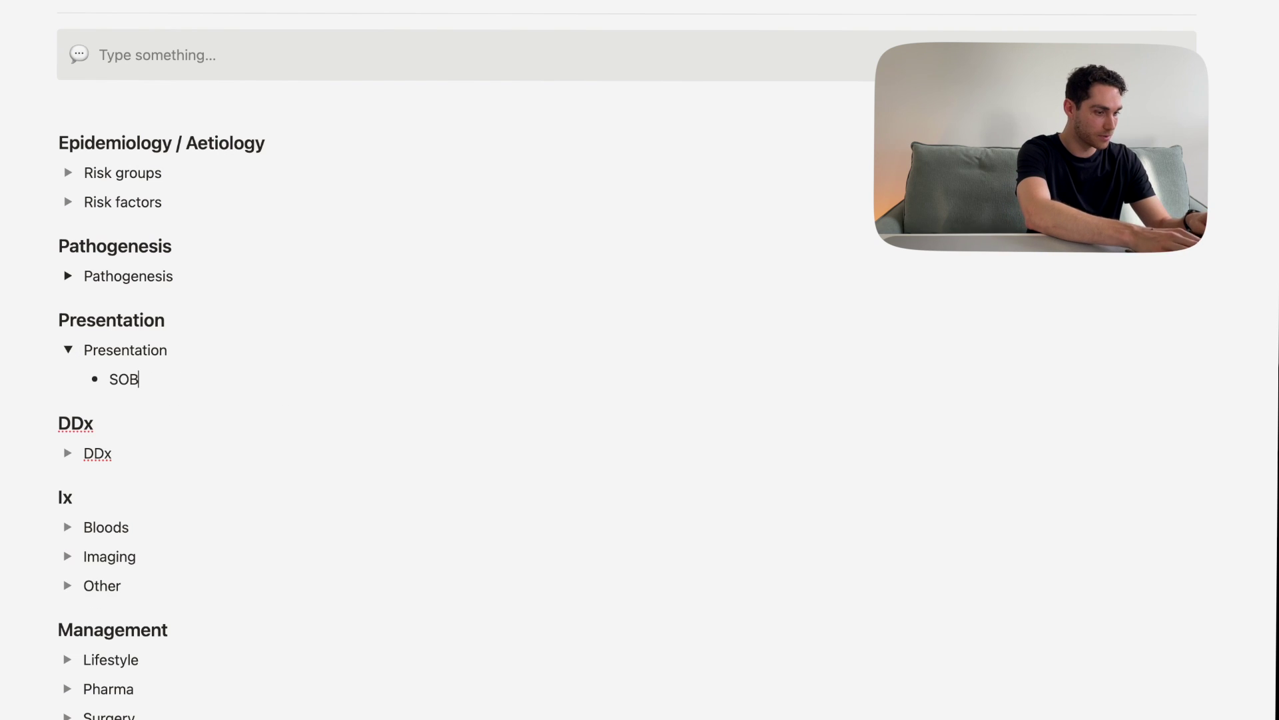
key("Return")
type("Increased WOB")
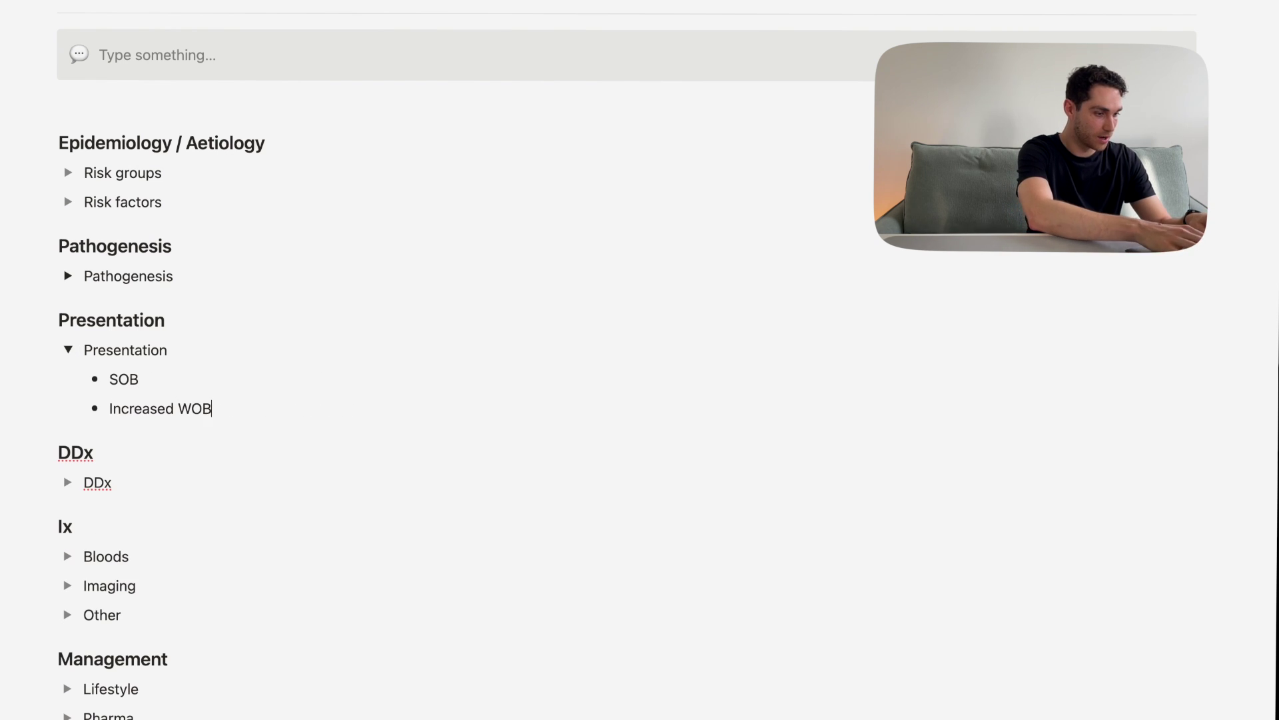
key("Return")
type("febril")
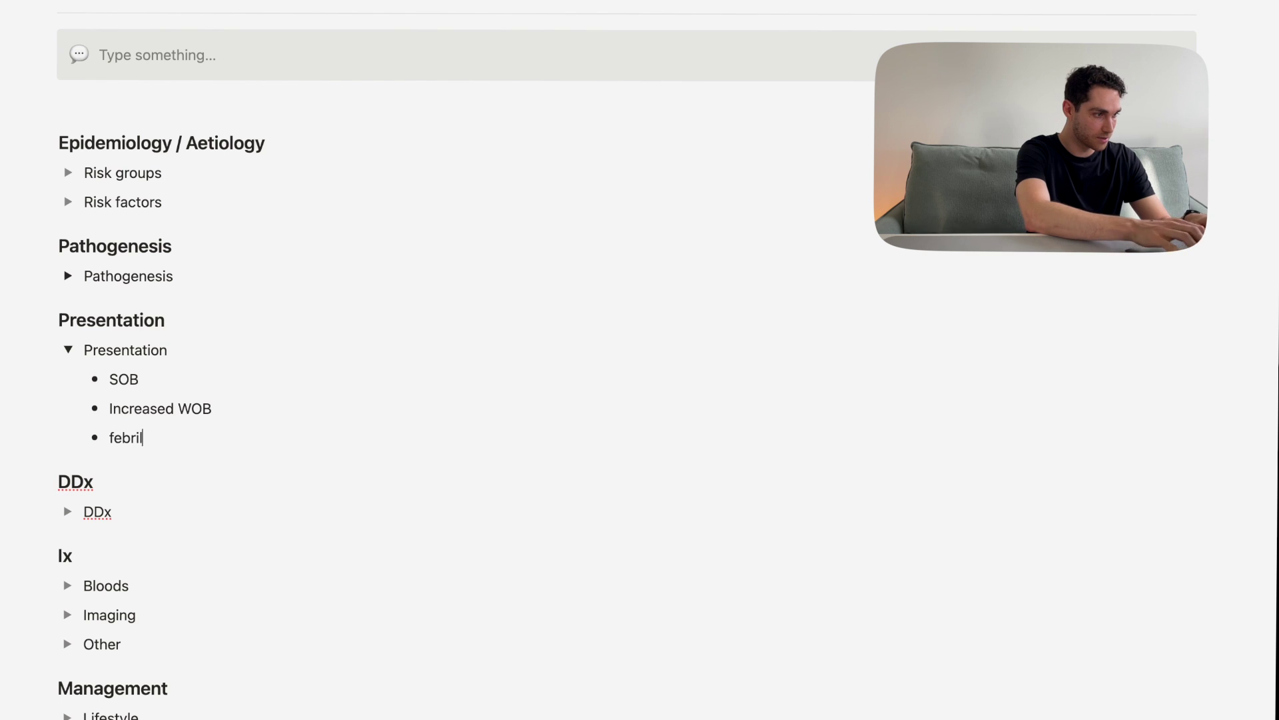
type("e")
key("Return")
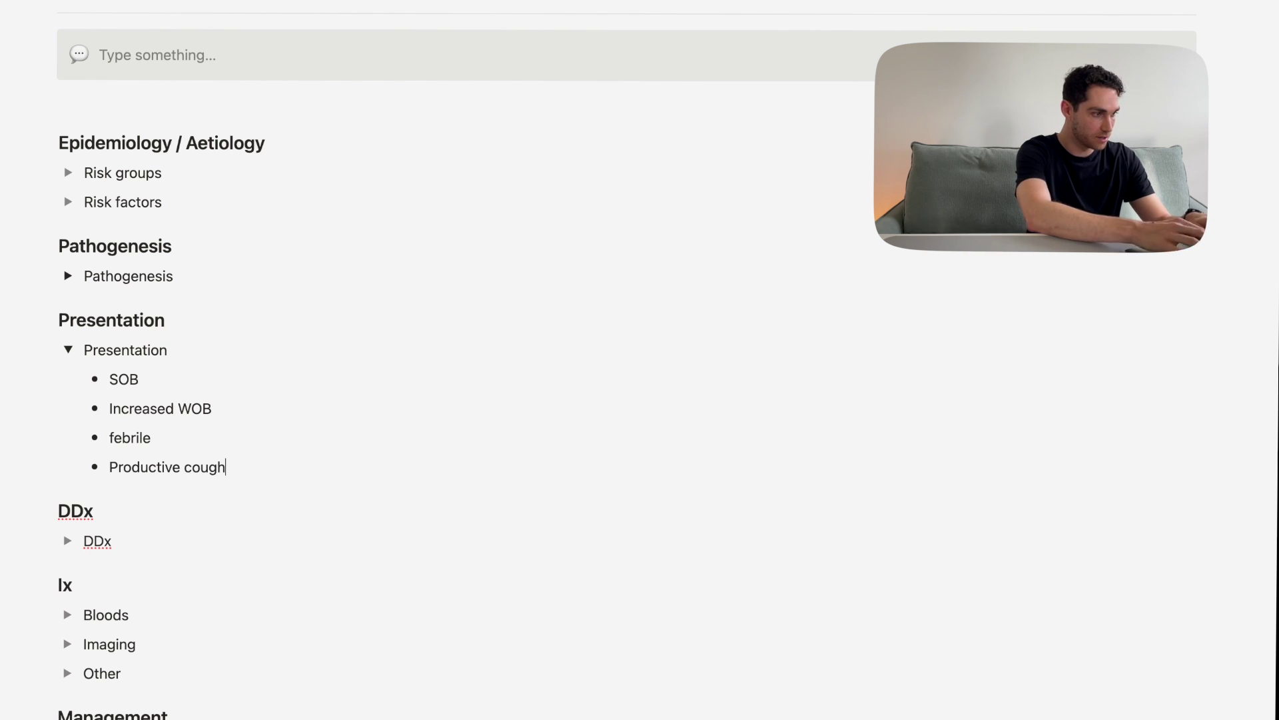
left_click(68, 350)
Under Ix, list Fbc, UEC and CRP as bullets in the Bloods toggle, collapse it, and expand Imaging for notes.
left_click(67, 498)
left_click(126, 527)
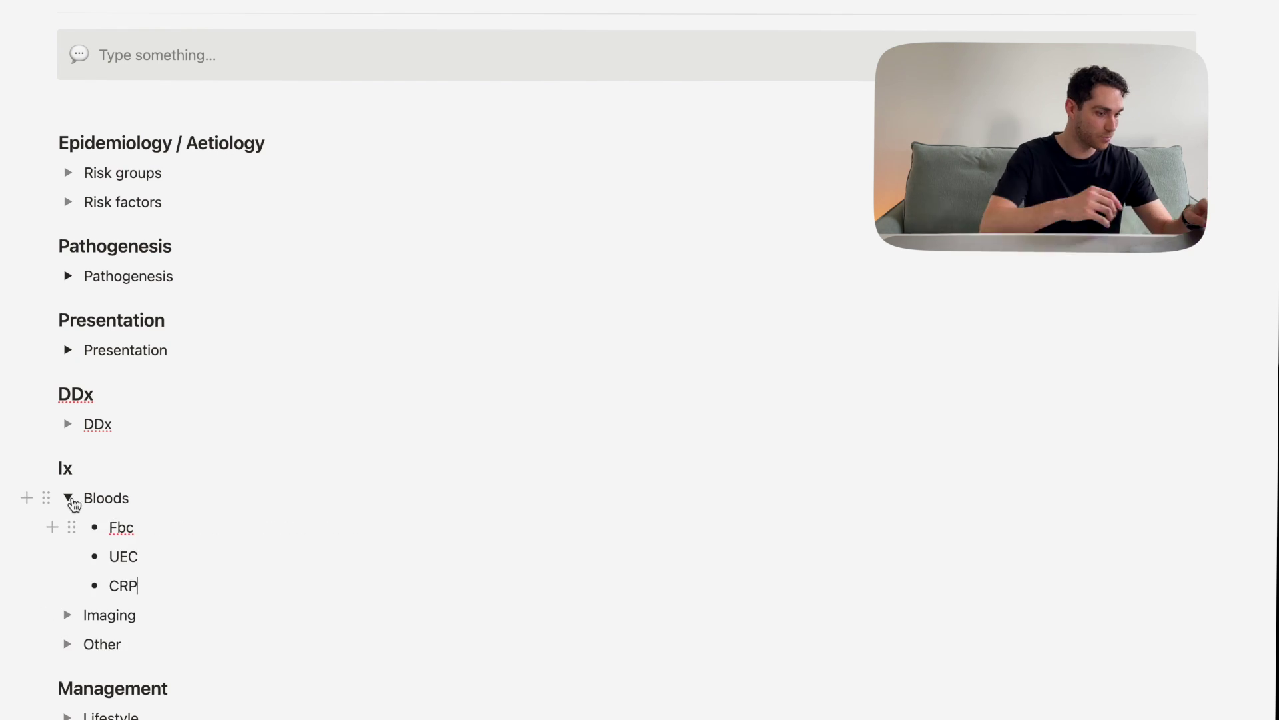
left_click(68, 498)
left_click(67, 526)
left_click(108, 555)
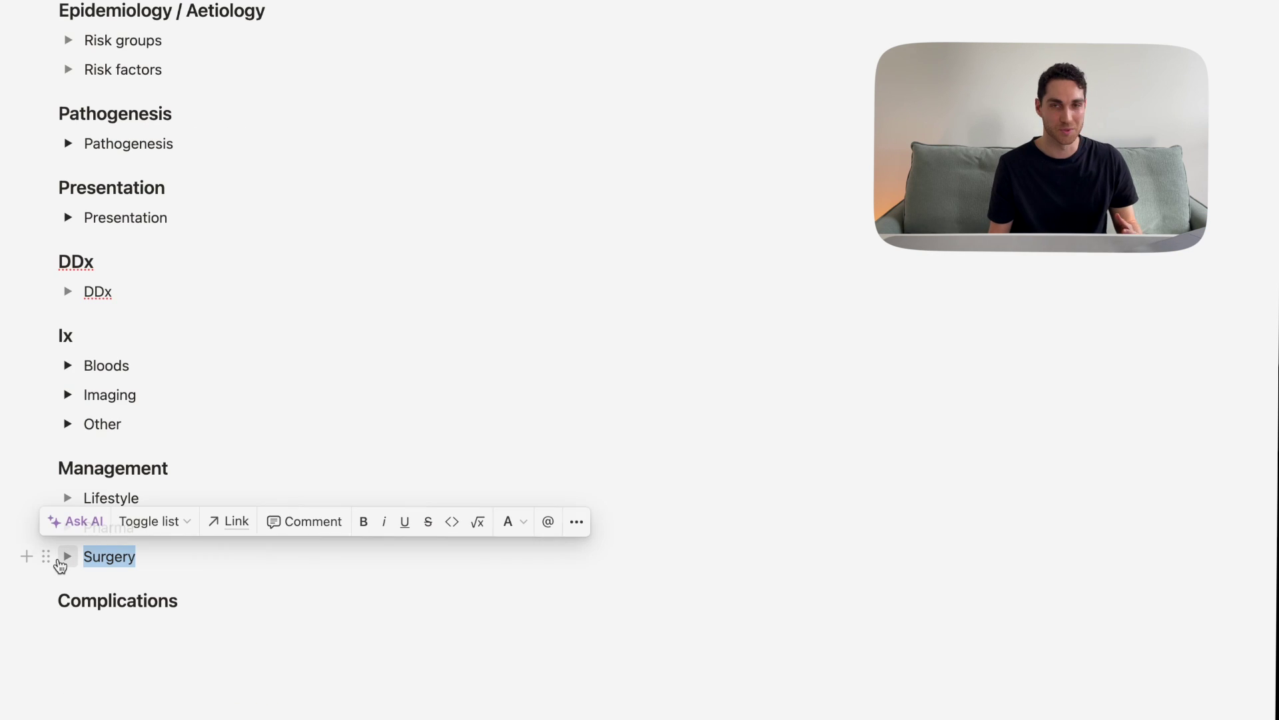
Delete the Surgery toggle; under Pharma note CURB-65 for severity, Mild - oral amoxy+doxy, Moderate - ben pen + doxy, Severe - IV ceftriaxone + azithro, Chase sensitivities.
key("BackSpace")
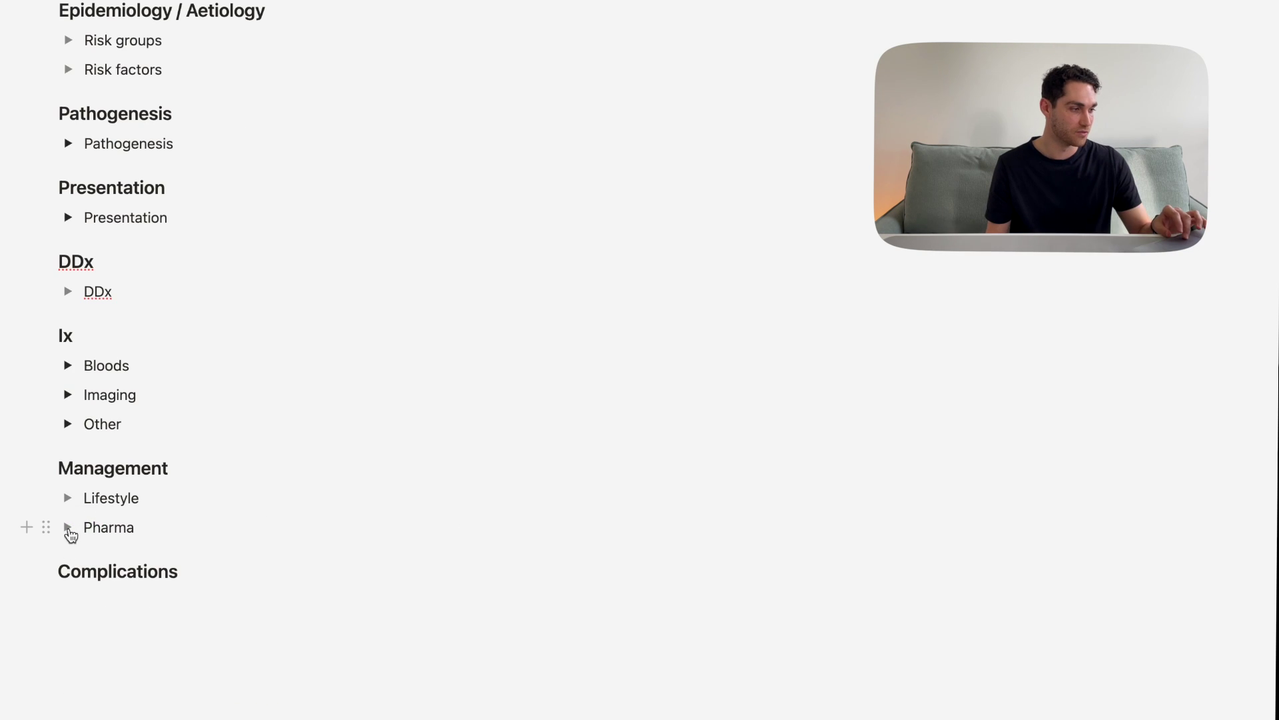
left_click(68, 527)
left_click(120, 557)
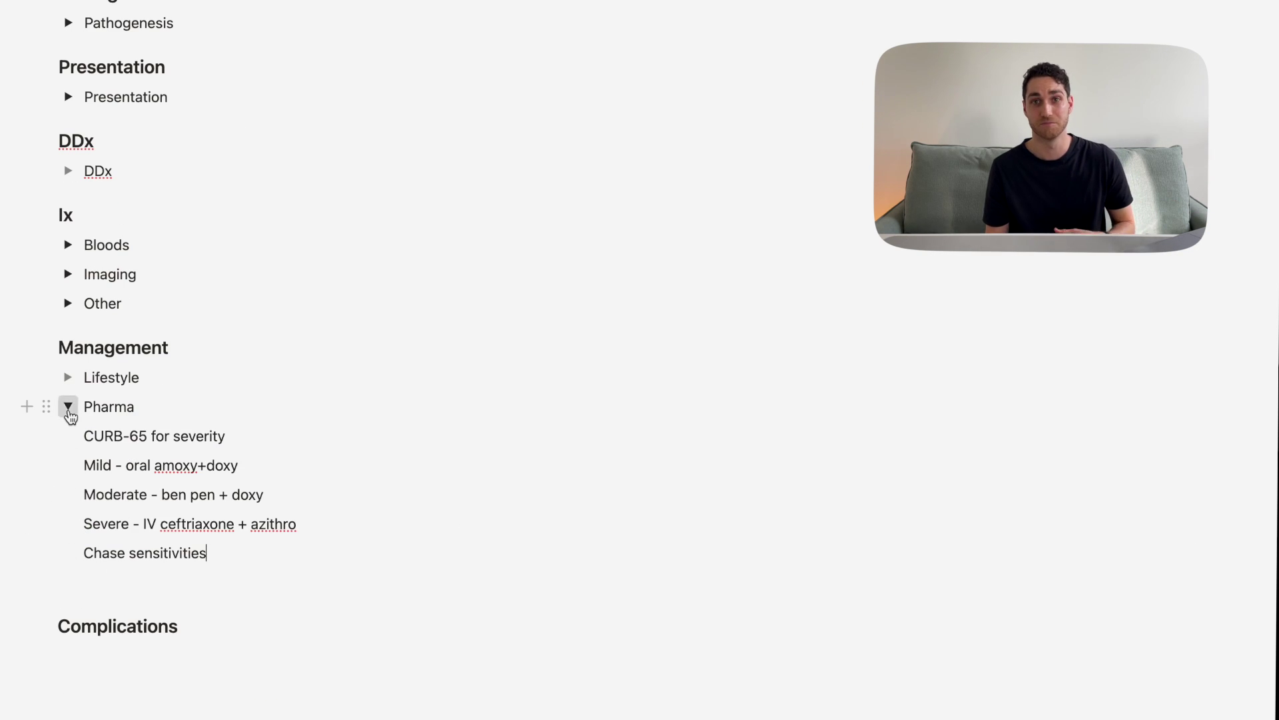
left_click(68, 406)
Add a toggle below Pharma in the Management section and begin its title with CUR.
left_click(176, 436)
key("Return")
type("CUR")
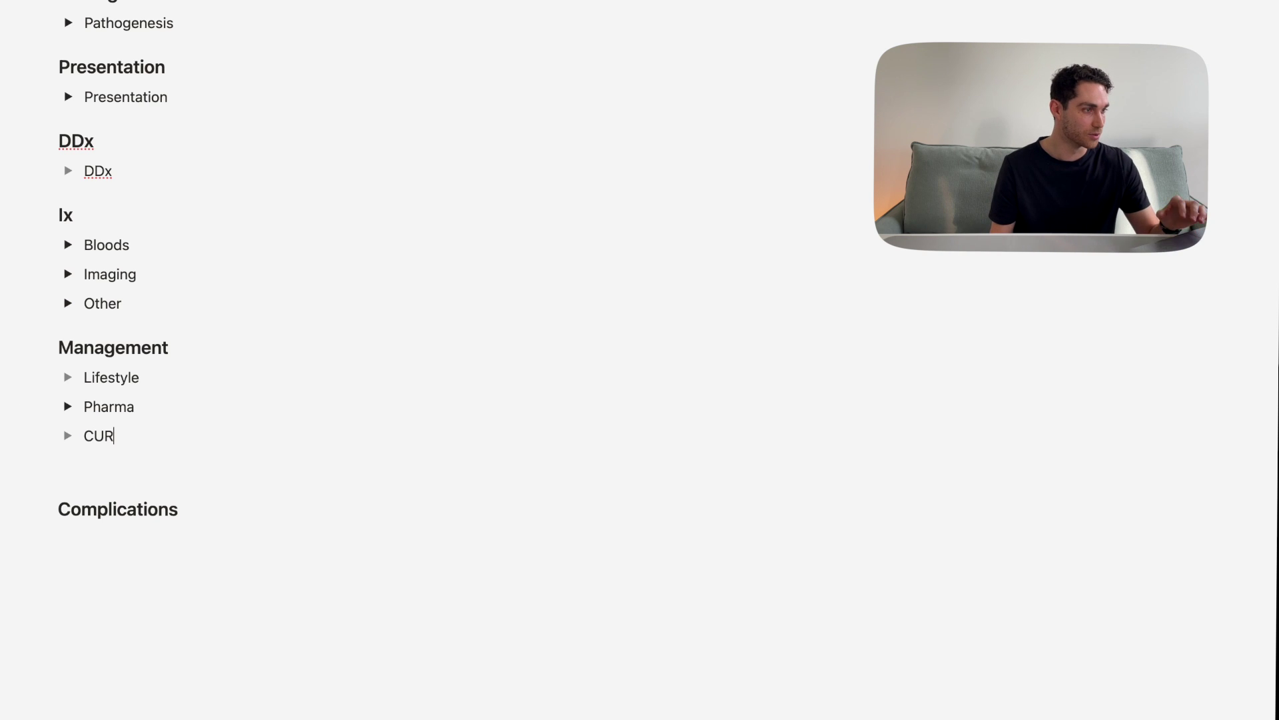